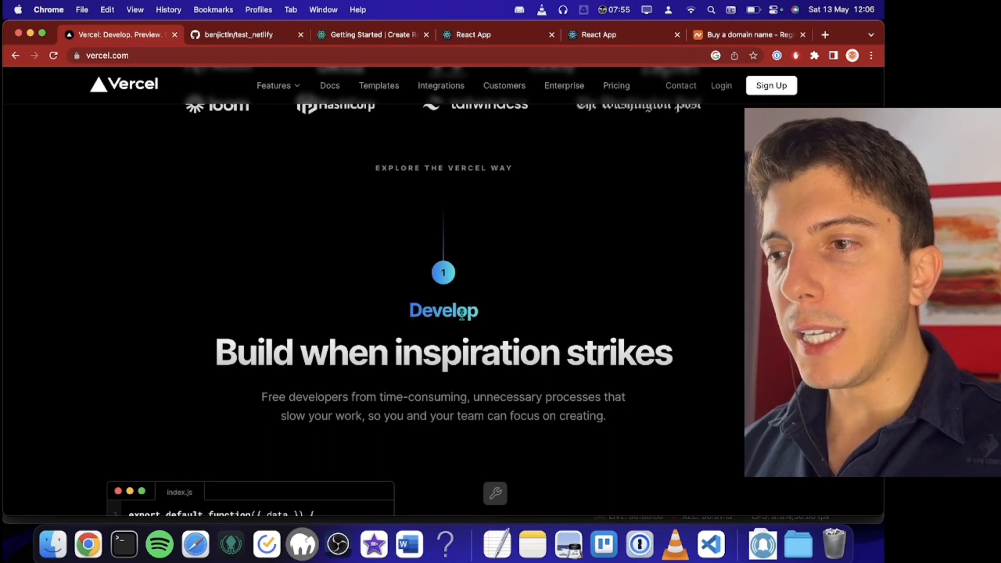
- Look through the Develop section of the Vercel homepage, including its toolkit, backend integration and localhost testing features
scroll(331, 416, down, 1)
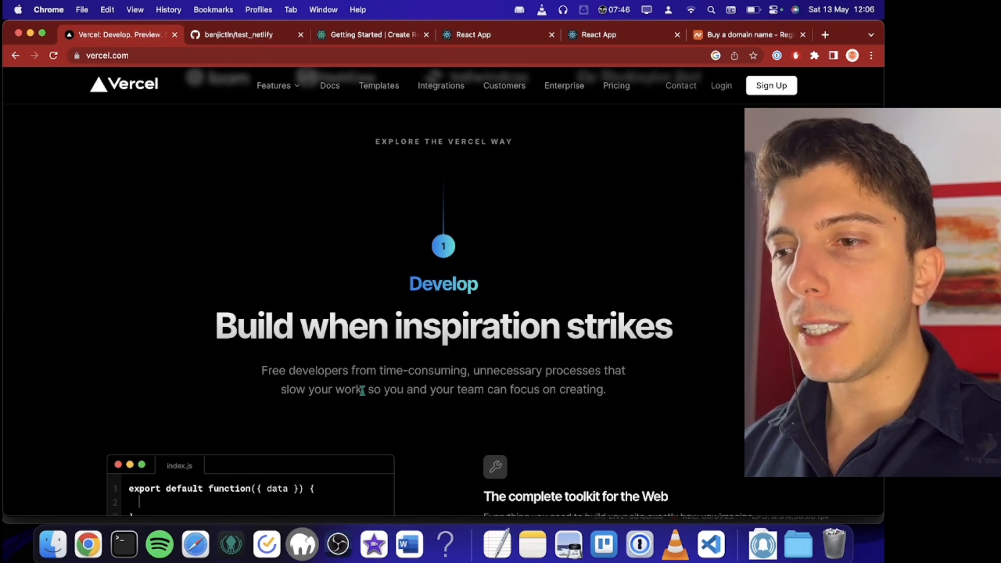
drag(363, 391, 403, 367)
click(403, 366)
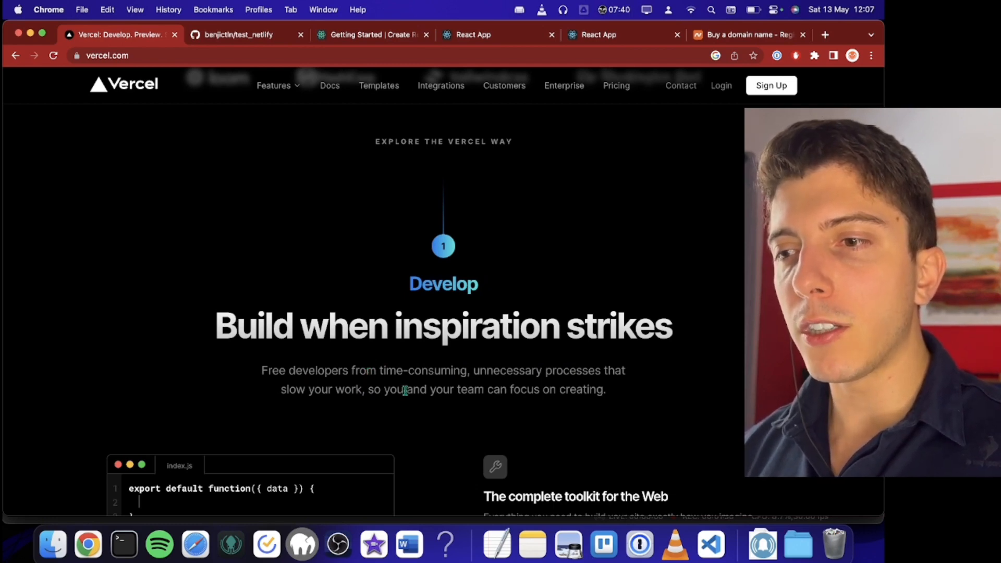
scroll(405, 390, down, 2)
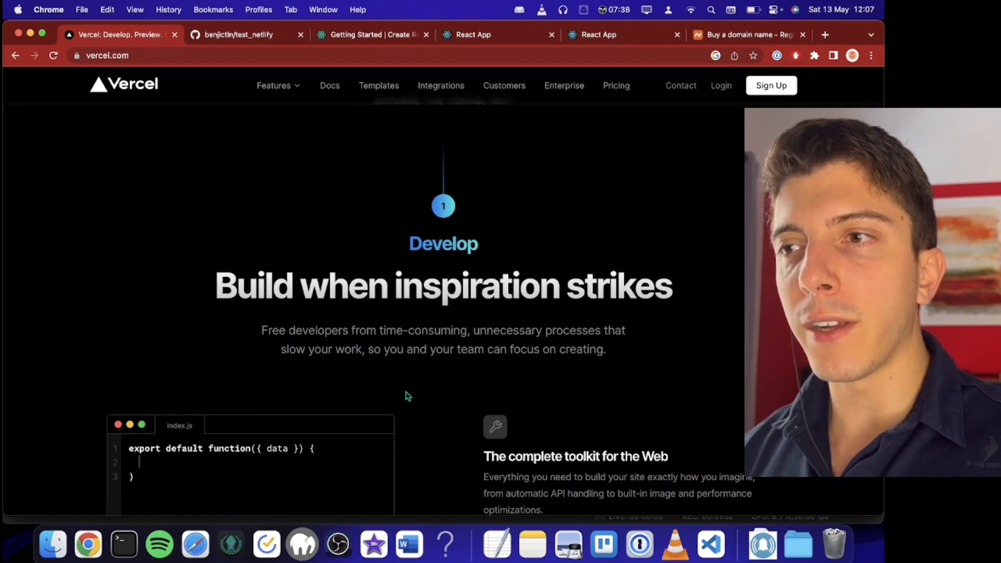
scroll(408, 396, down, 8)
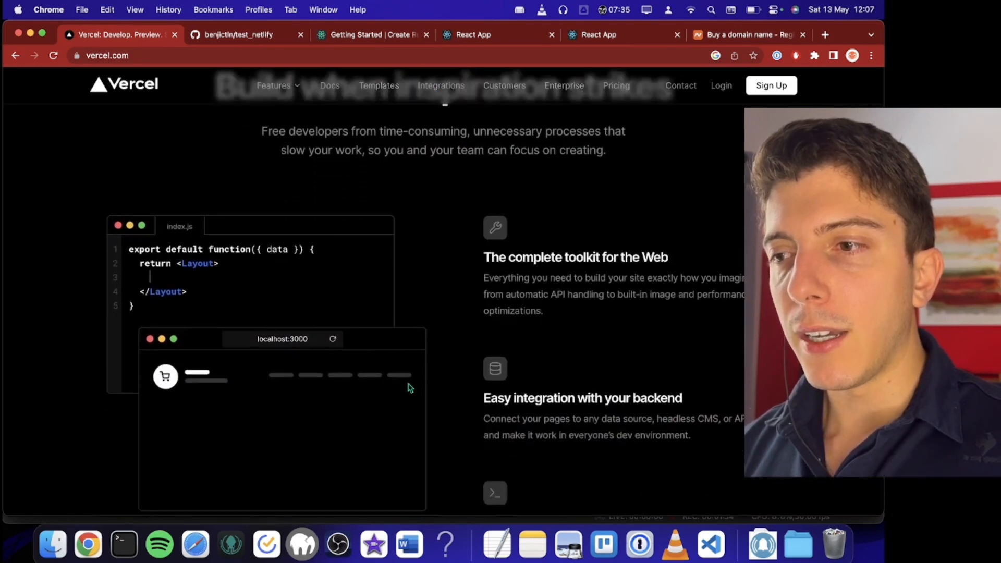
scroll(410, 388, down, 3)
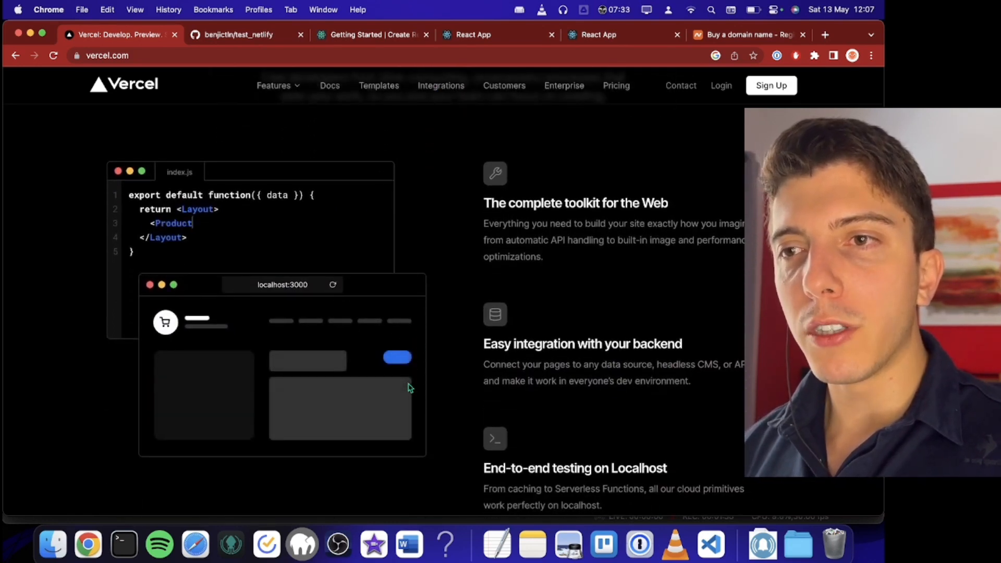
scroll(410, 388, down, 1)
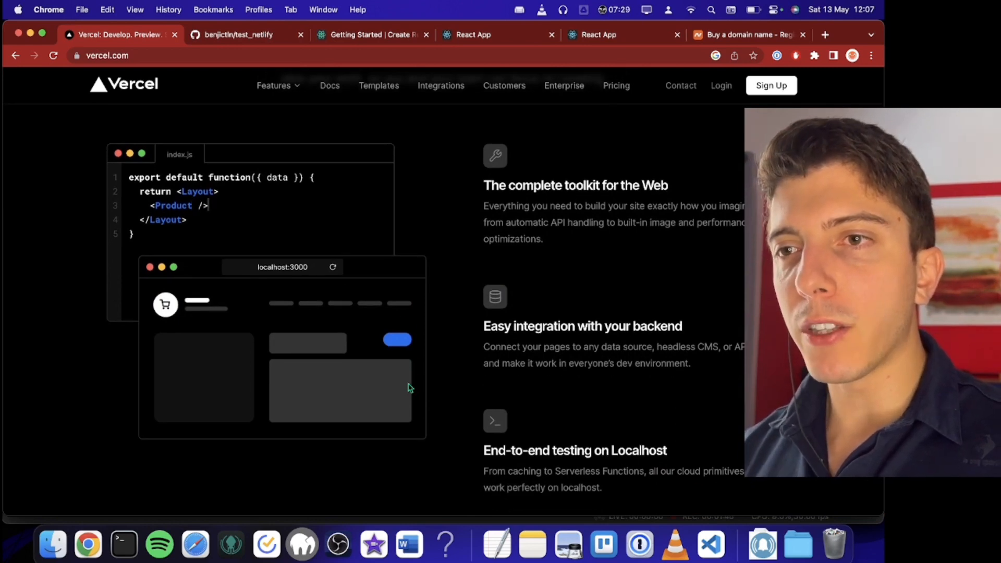
scroll(474, 302, up, 2)
scroll(474, 304, up, 7)
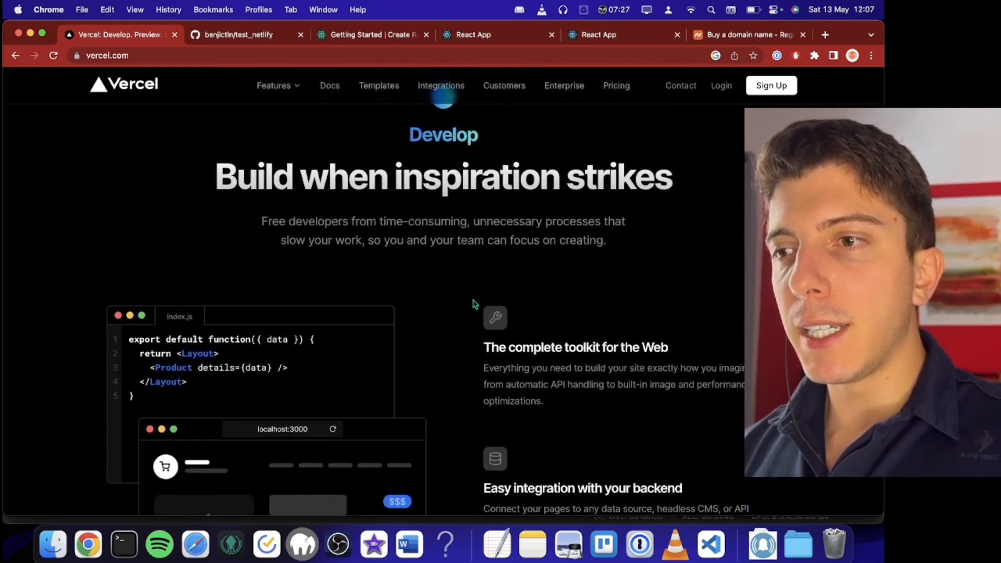
scroll(475, 304, up, 2)
right_click(473, 301)
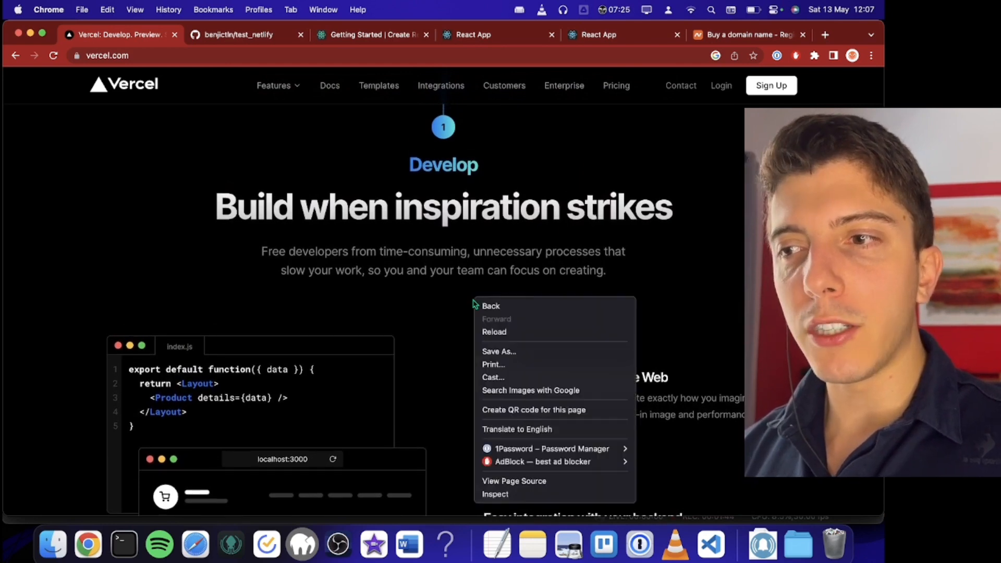
click(443, 297)
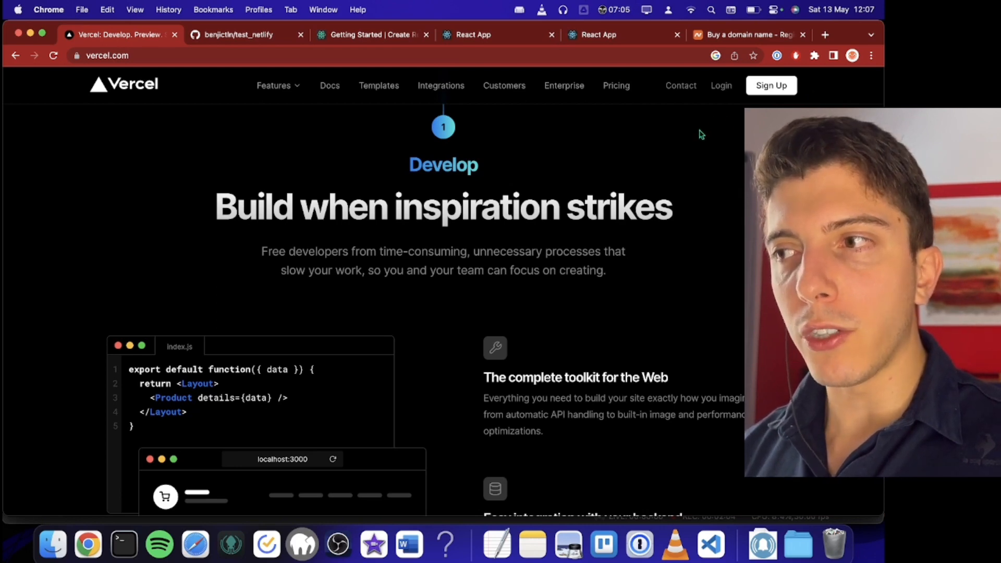
- Try to log in to Vercel with GitHub, and sign up for a new account instead
click(721, 85)
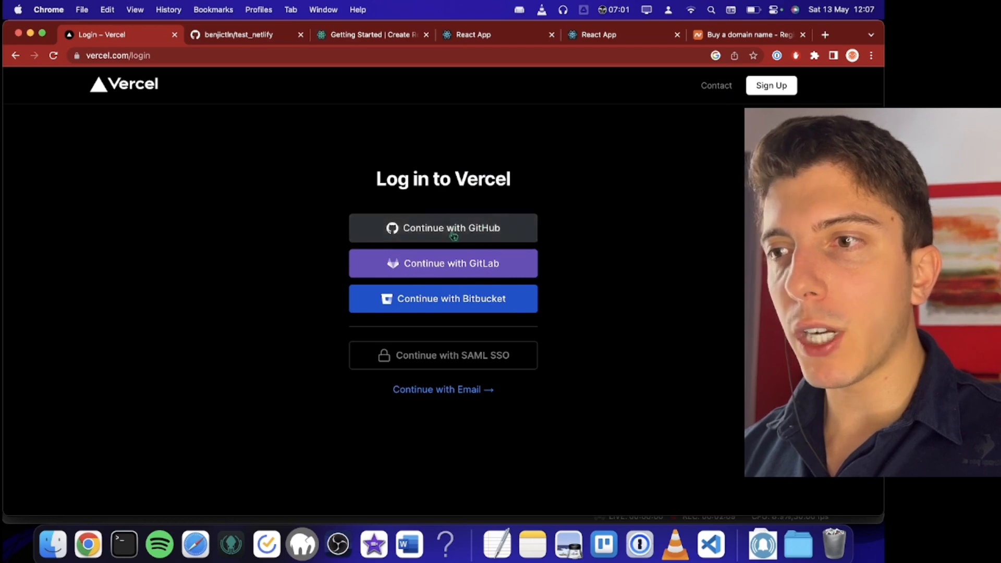
click(445, 229)
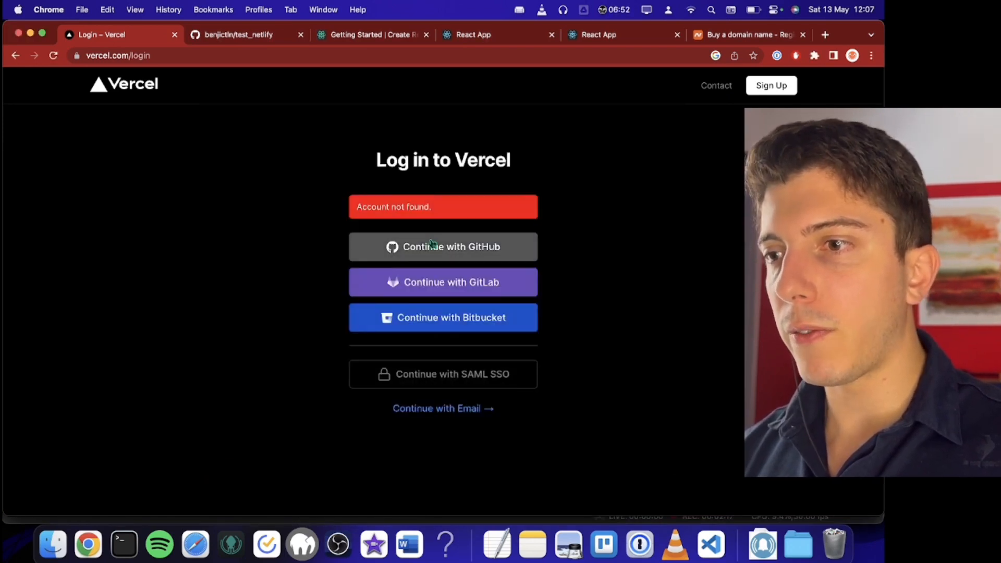
click(772, 88)
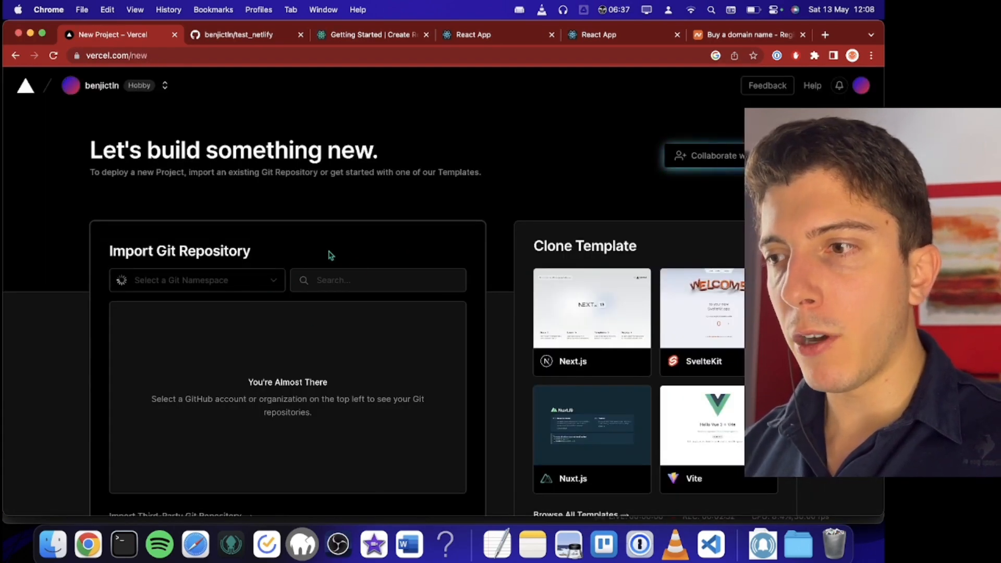
- Browse all project templates and start deploying the Create React App template
scroll(318, 323, down, 3)
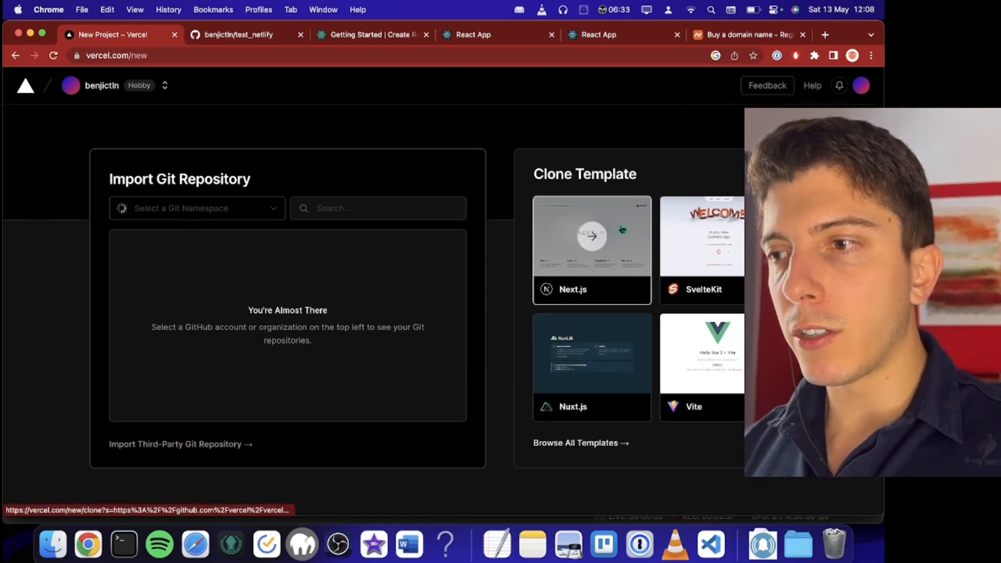
click(600, 443)
scroll(529, 412, down, 3)
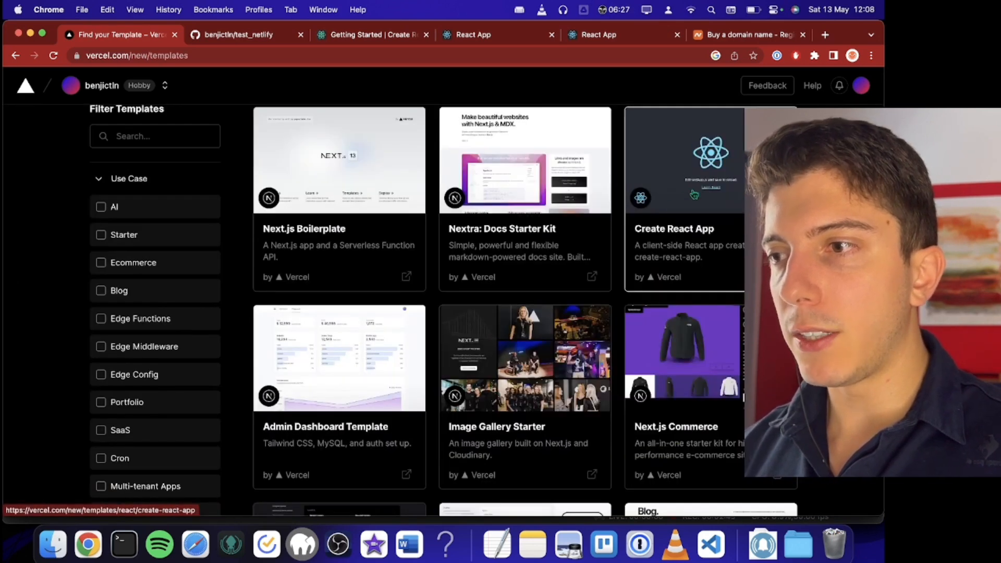
click(701, 155)
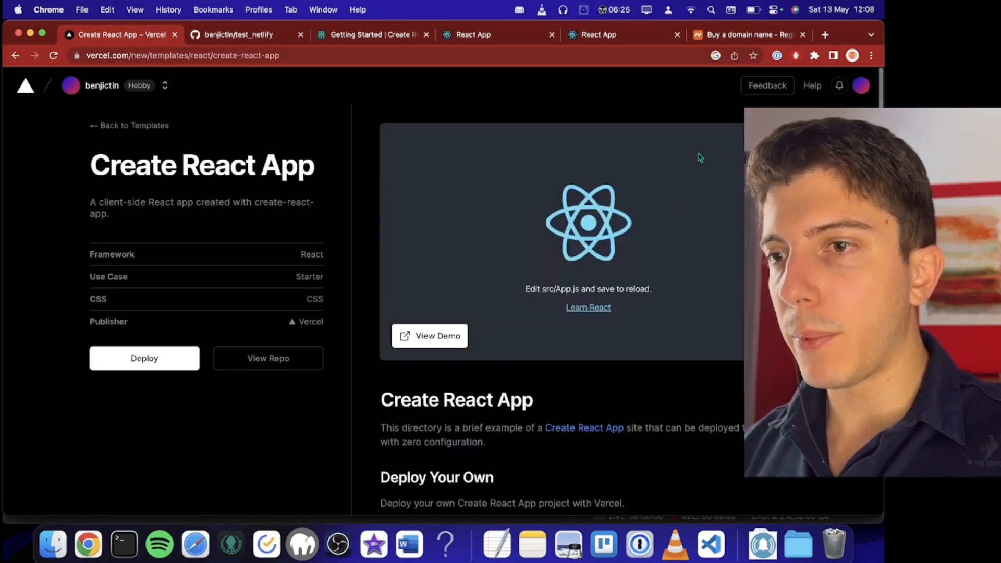
click(143, 358)
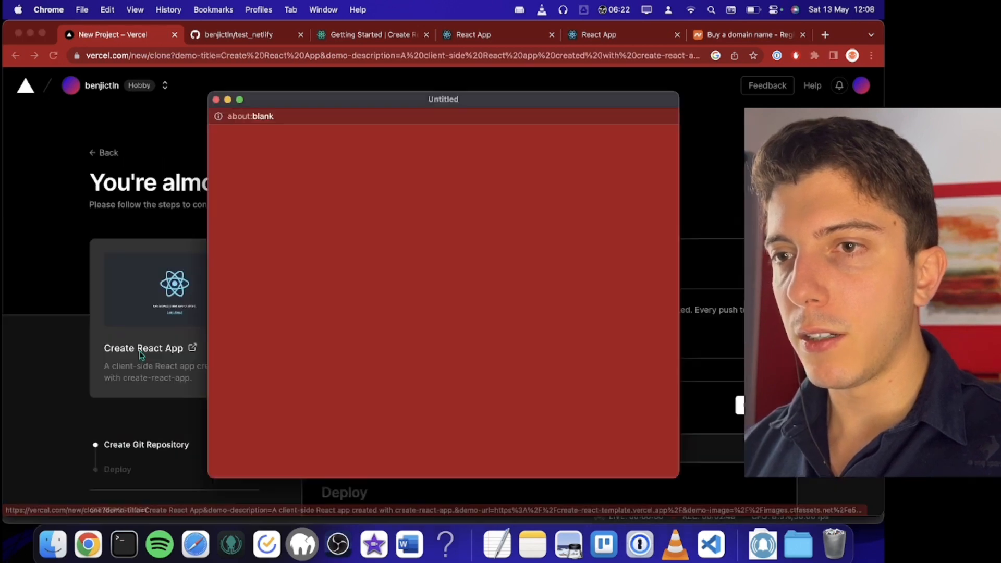
- Switch to GitHub and create a new public repository named test_vercel
click(240, 34)
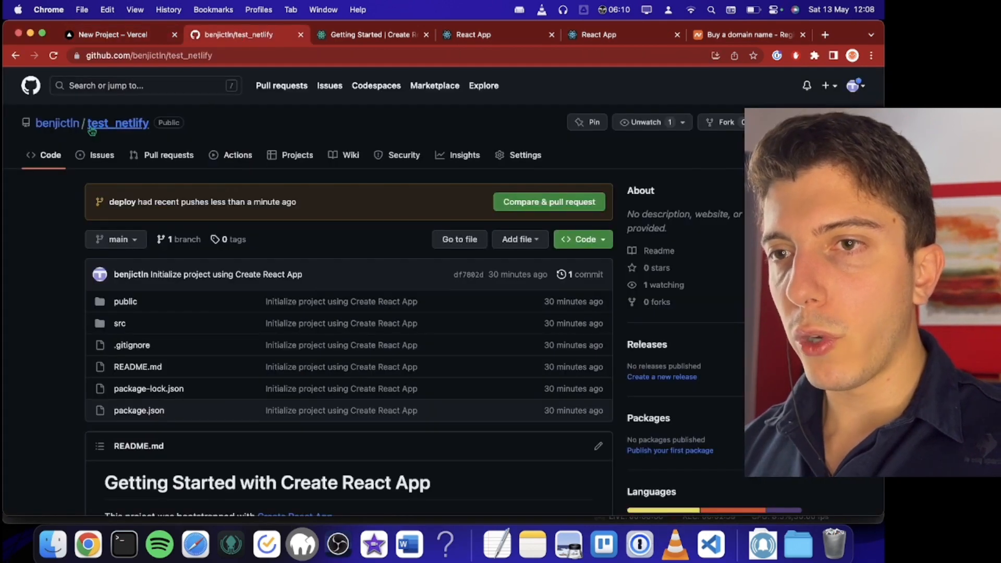
mouse_move(70, 126)
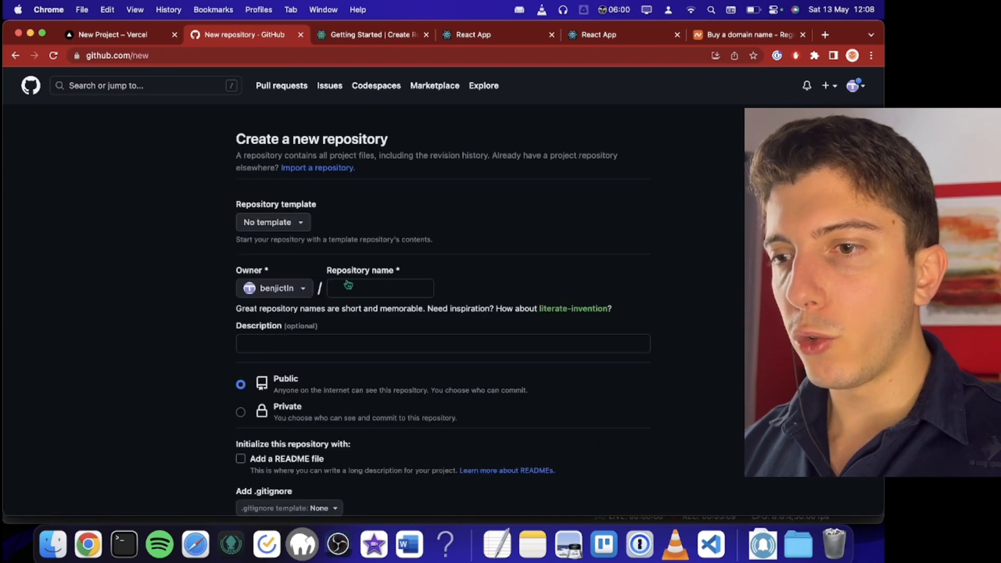
click(363, 286)
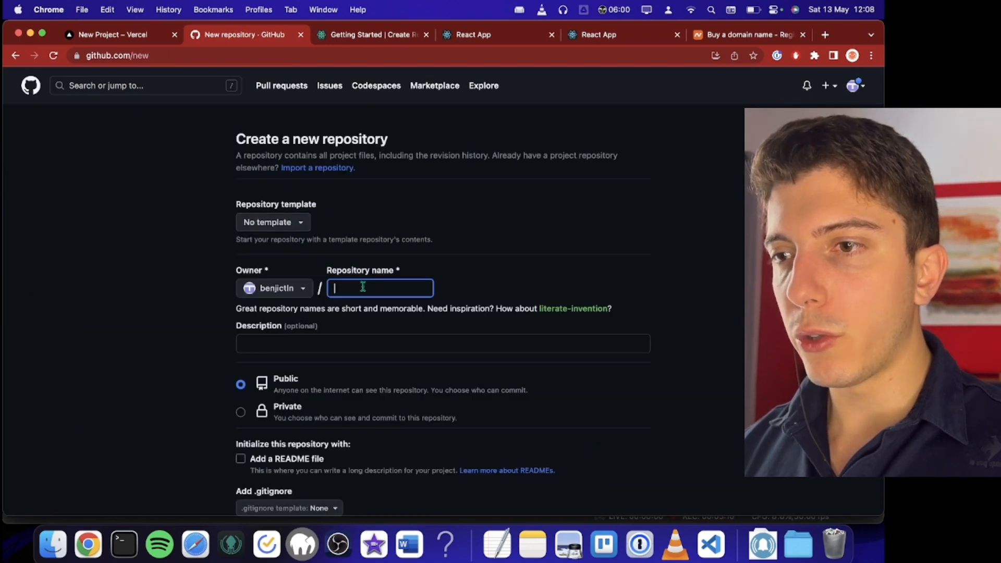
text(test_vercel)
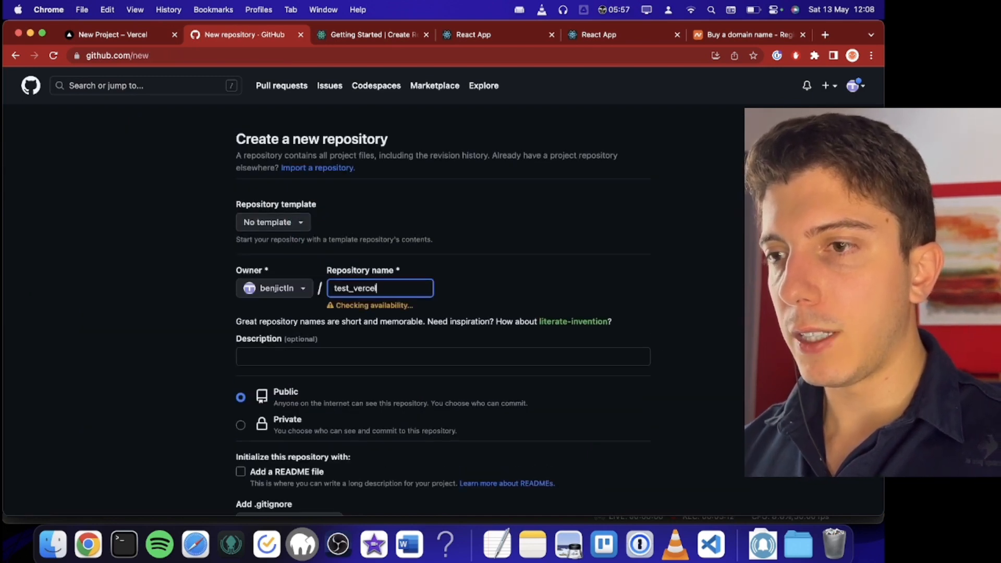
scroll(314, 337, down, 3)
click(609, 492)
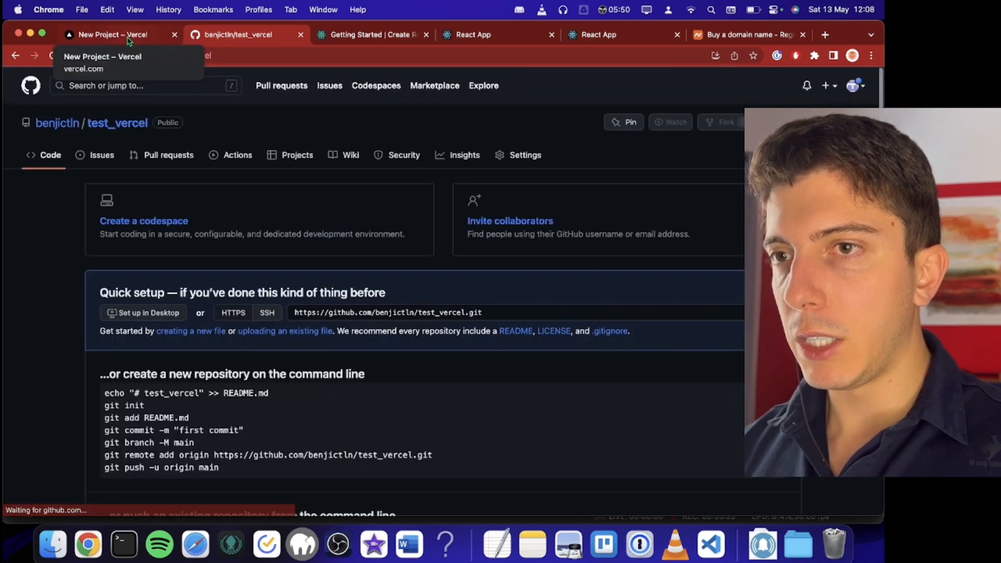
- Return to the Vercel project setup and connect GitHub as Git scope, installing the Vercel app on only the test_vercel repository
click(127, 36)
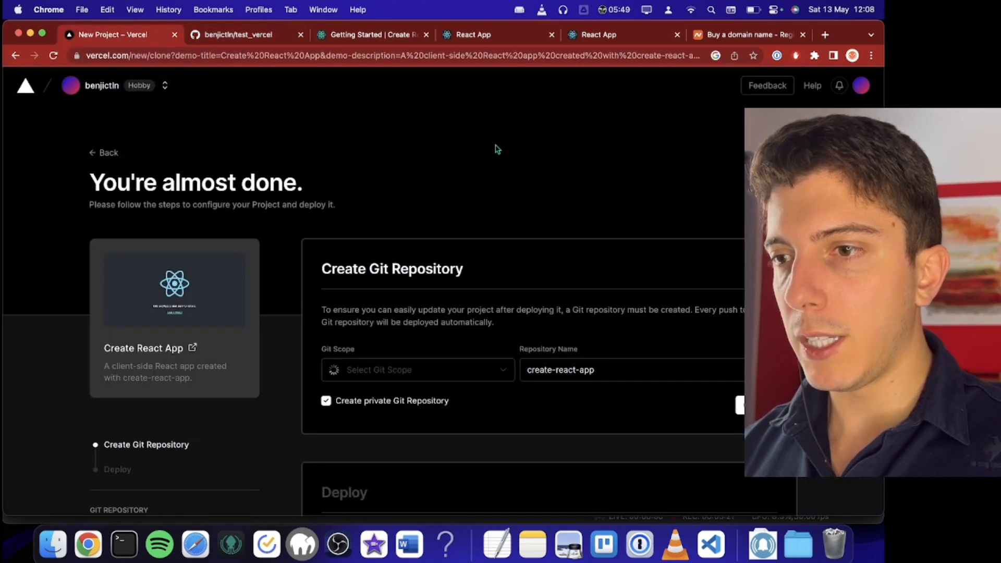
click(384, 371)
click(386, 403)
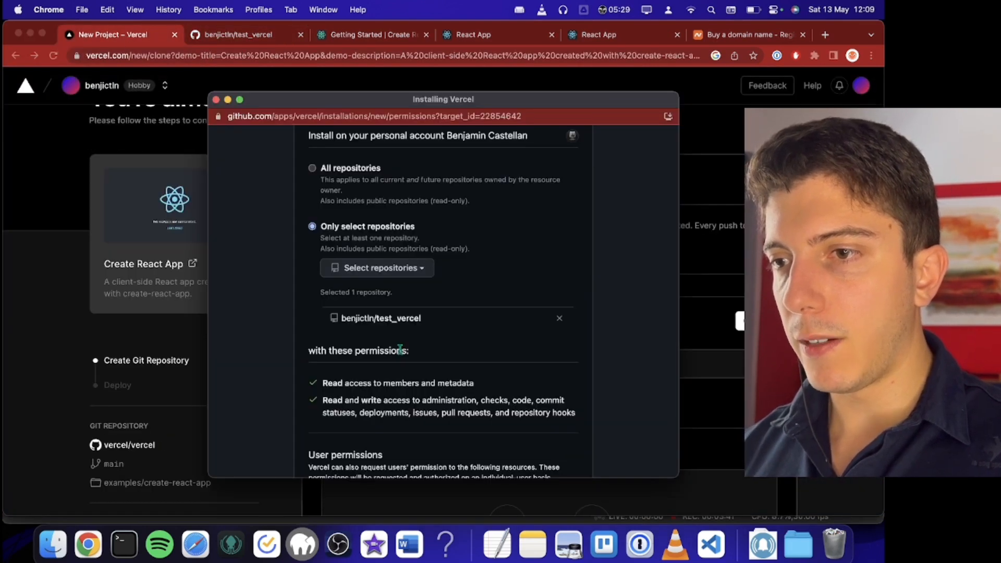
scroll(399, 349, down, 3)
scroll(400, 349, down, 2)
click(335, 392)
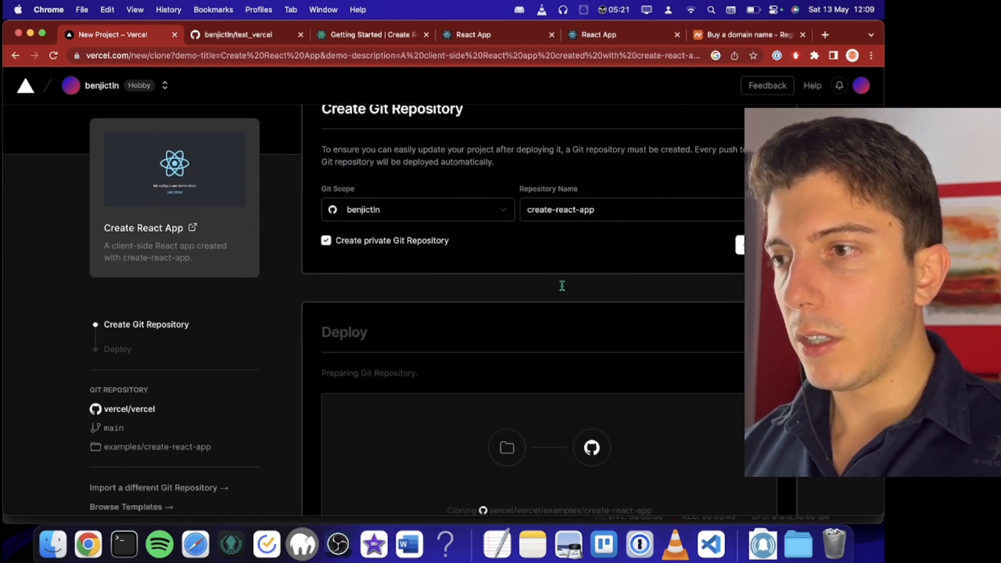
- Name the project's private Git repository test_vercel_2 and create it to start the deployment
triple_click(561, 206)
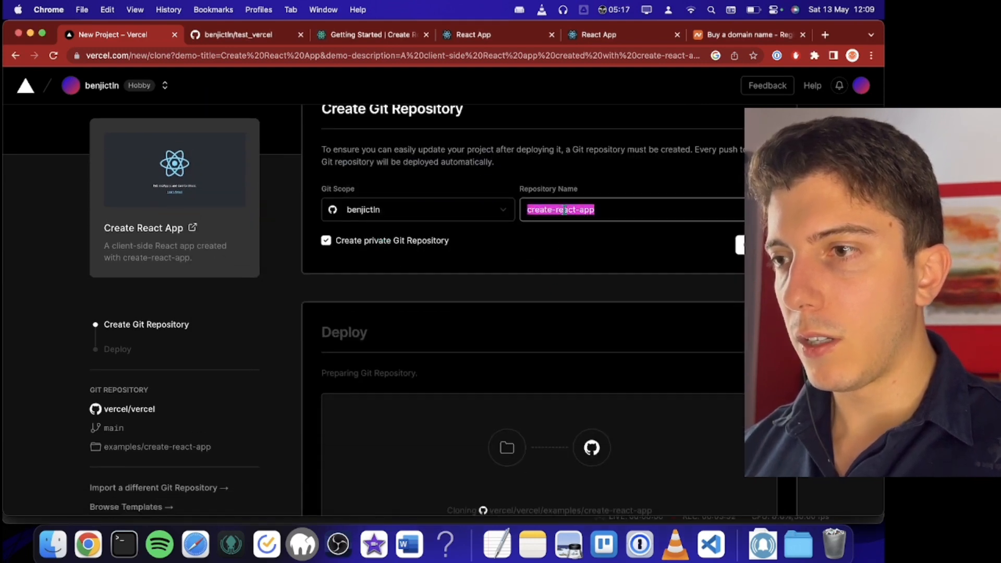
text(test_vercel_2)
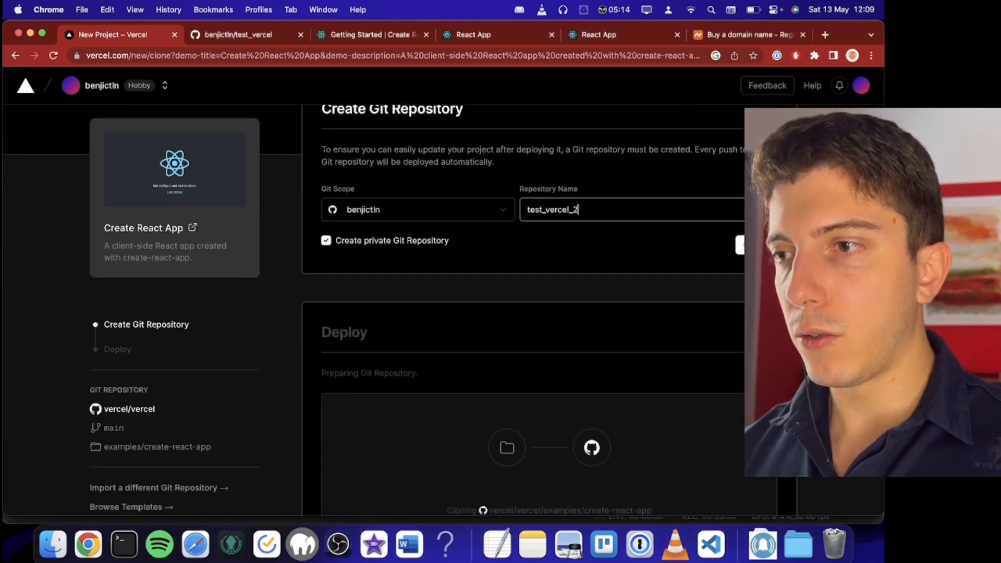
key(Return)
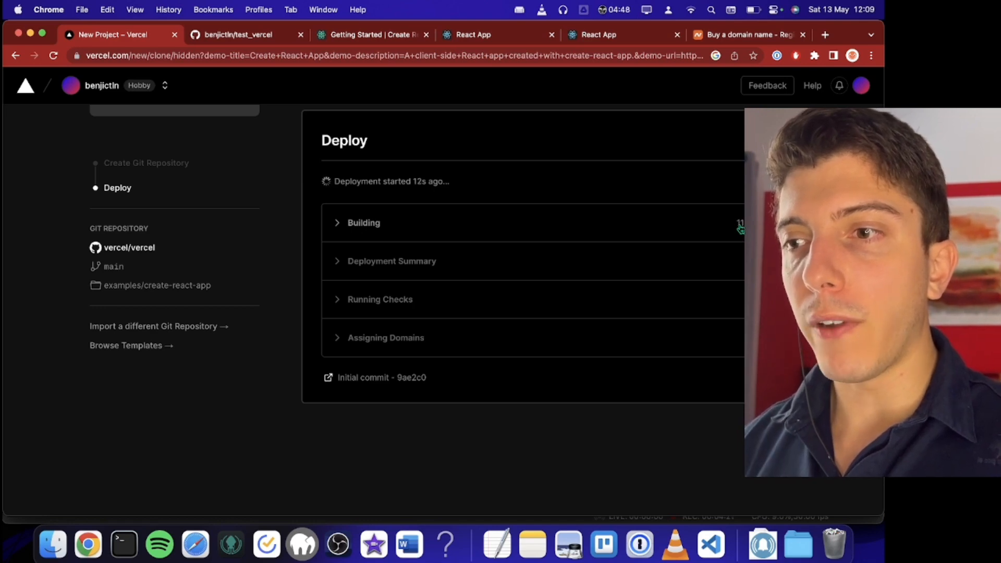
- Expand the Building stage of the deployment and follow its build log
drag(451, 182, 398, 184)
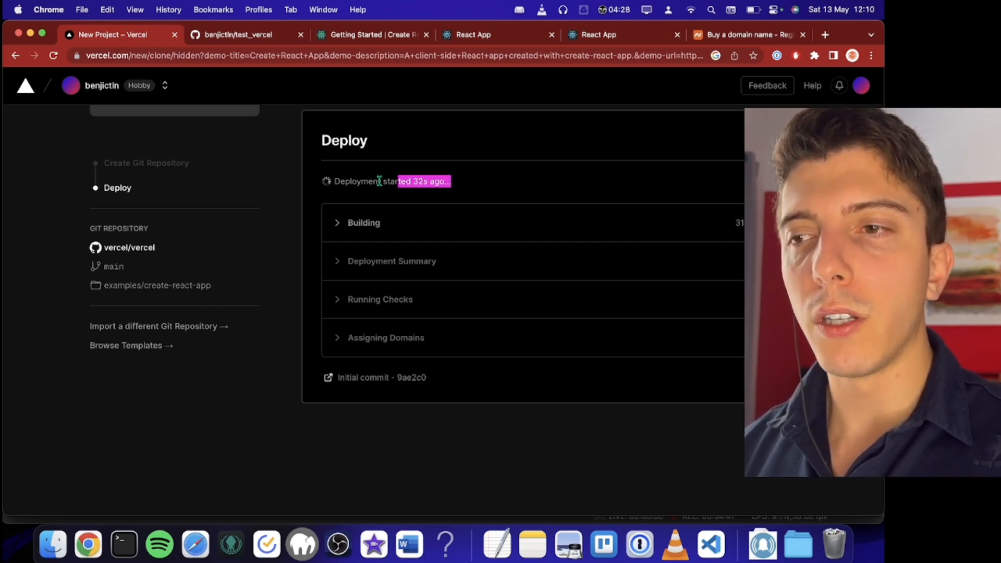
click(362, 228)
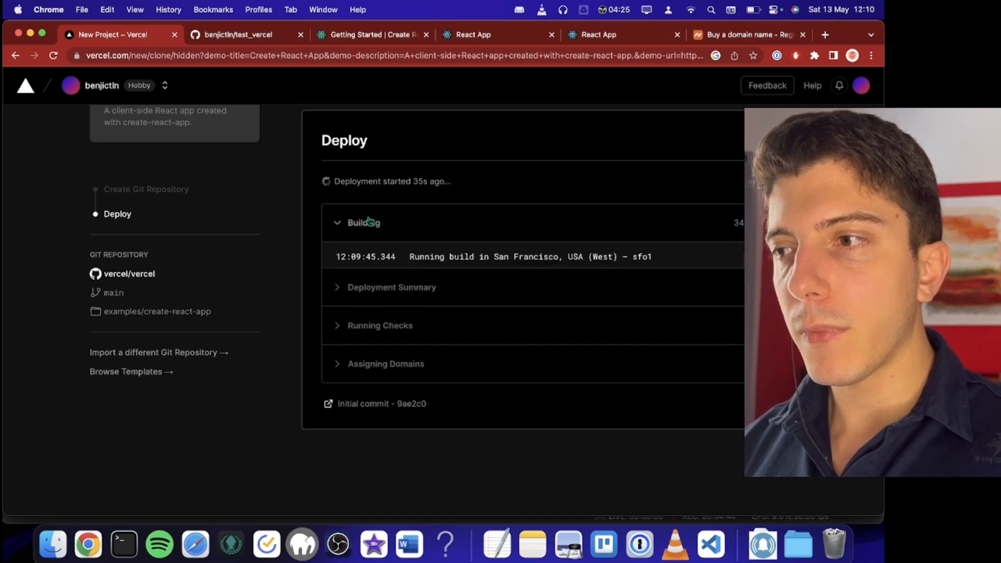
scroll(389, 285, down, 1)
scroll(654, 356, down, 1)
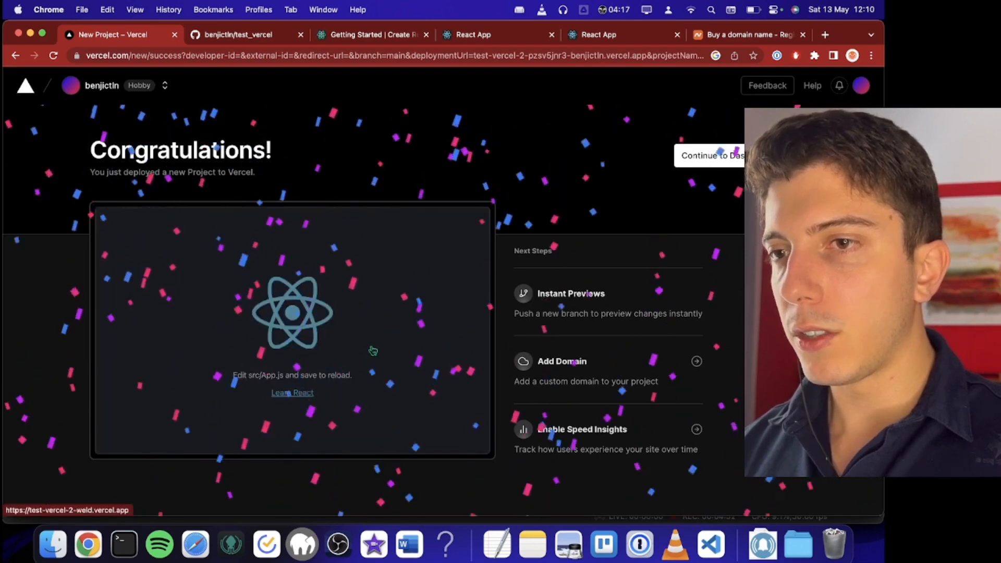
- Open the deployed React site from its preview, and go back to the suggested next steps on the Vercel success page
click(293, 342)
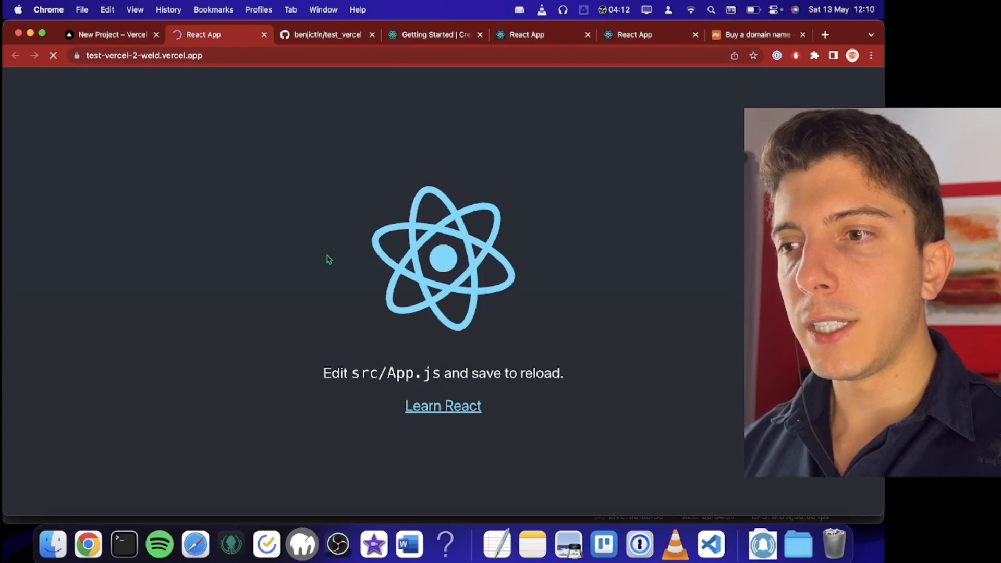
click(107, 35)
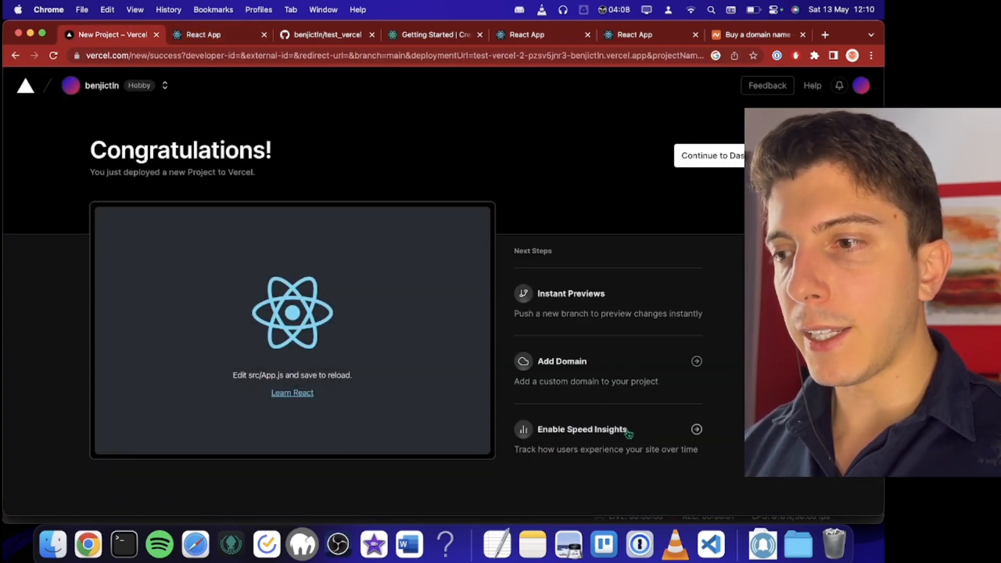
scroll(630, 434, down, 1)
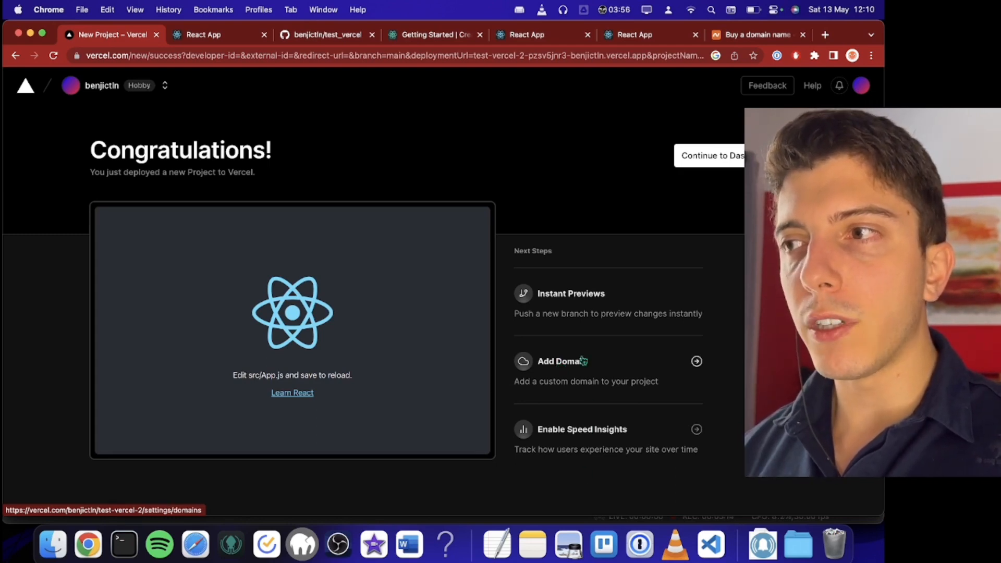
- Switch to the Namecheap site and view its domain registration search
click(764, 33)
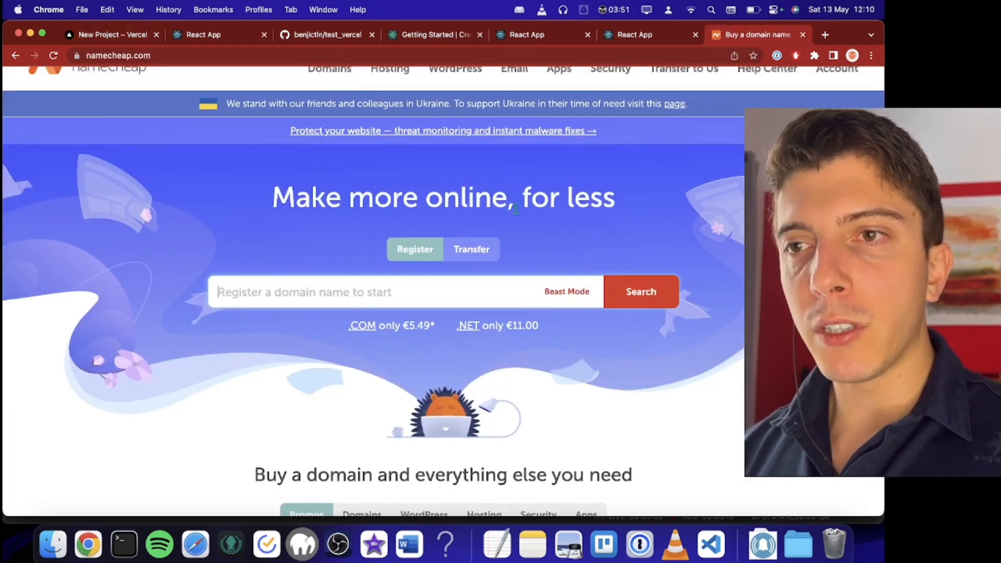
scroll(515, 209, up, 2)
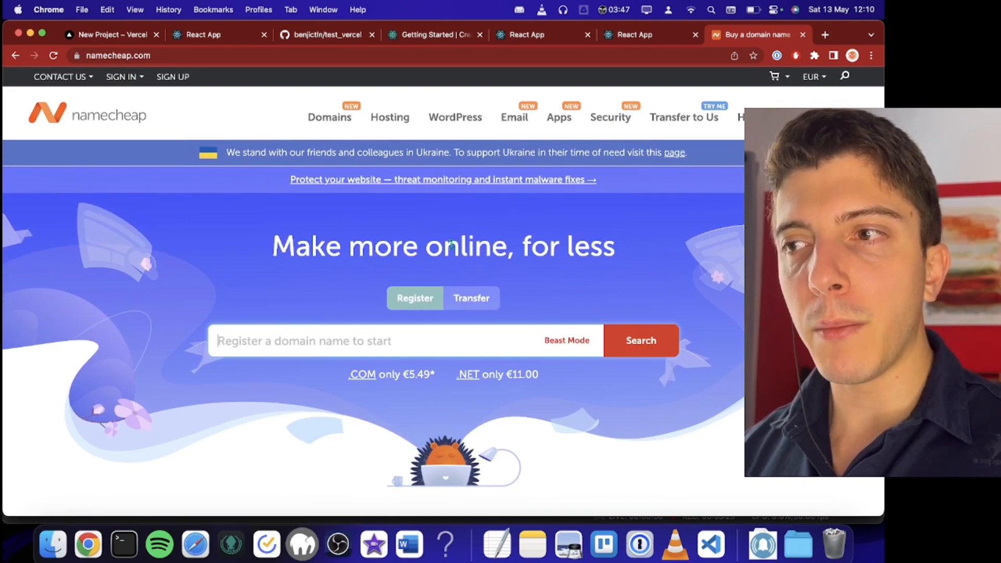
scroll(451, 244, down, 3)
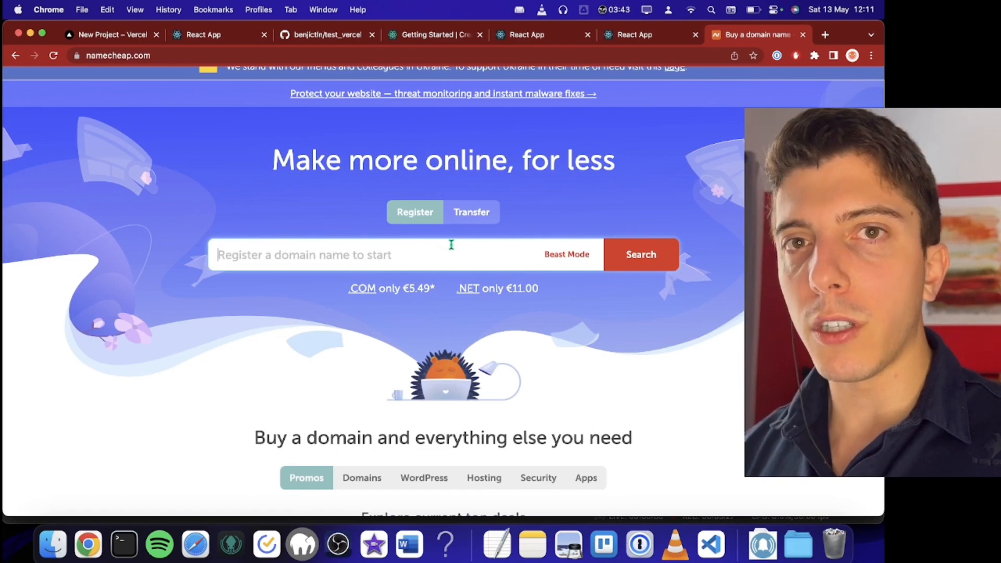
scroll(451, 244, up, 3)
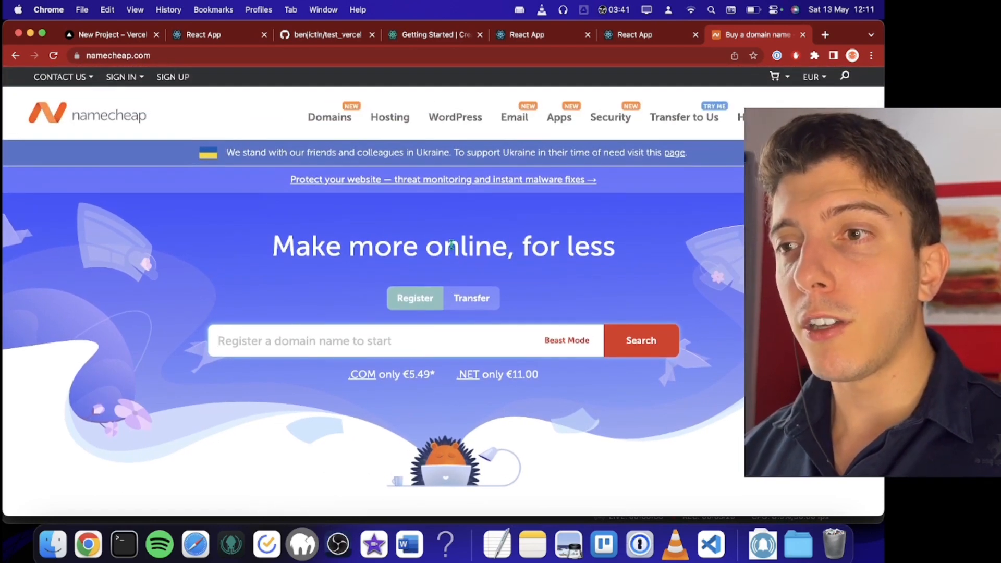
scroll(511, 258, down, 2)
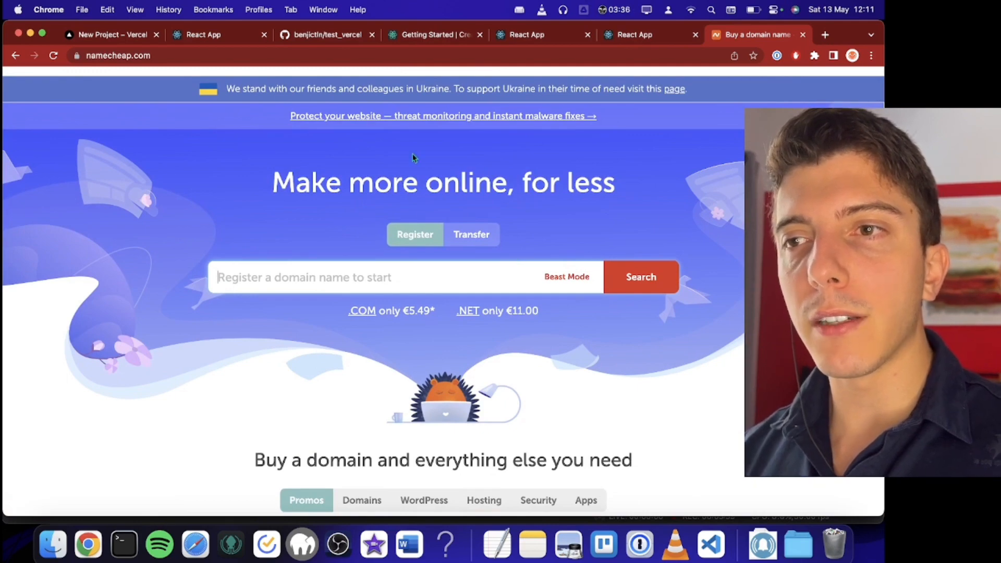
scroll(414, 155, up, 3)
key(super+1)
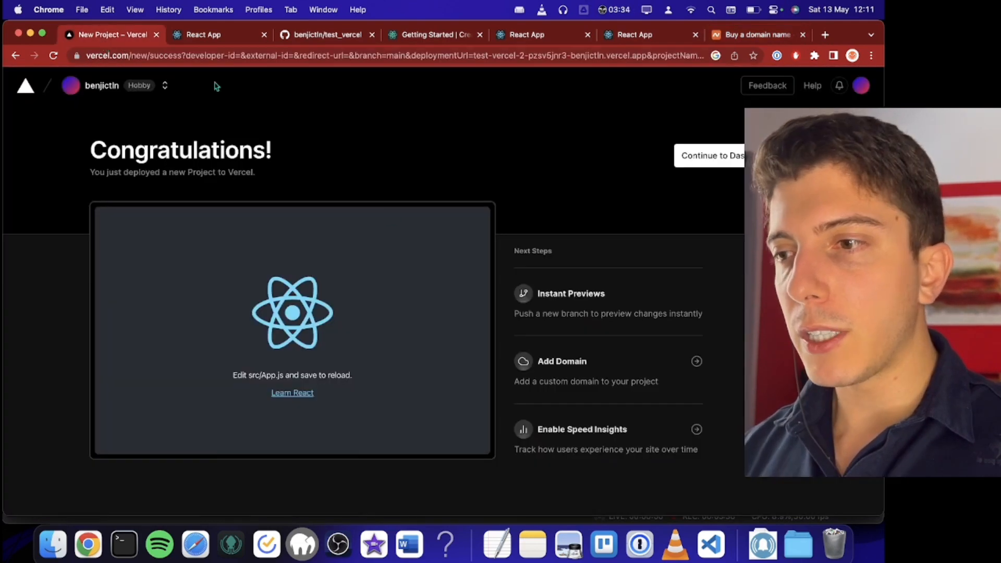
click(563, 361)
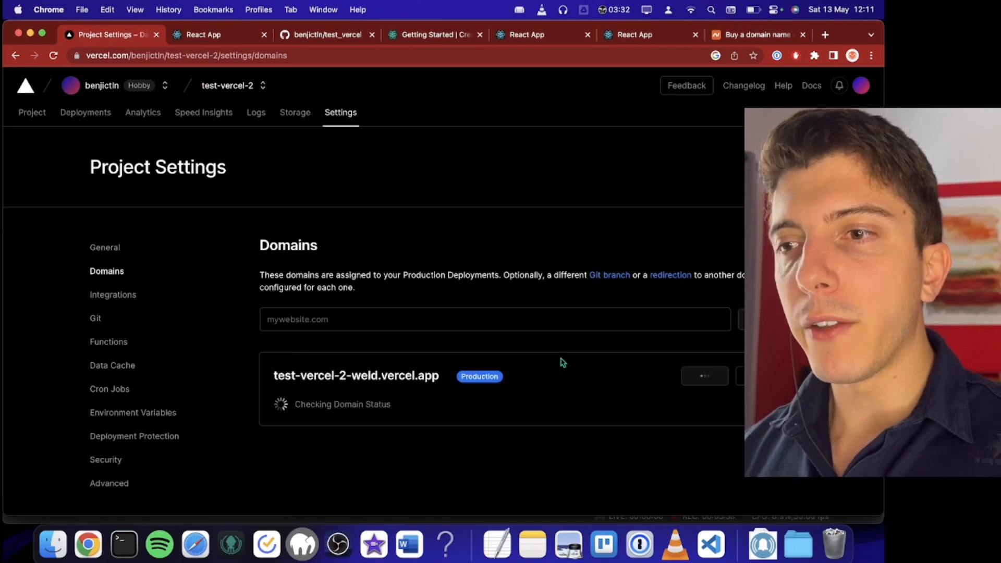
scroll(562, 362, down, 4)
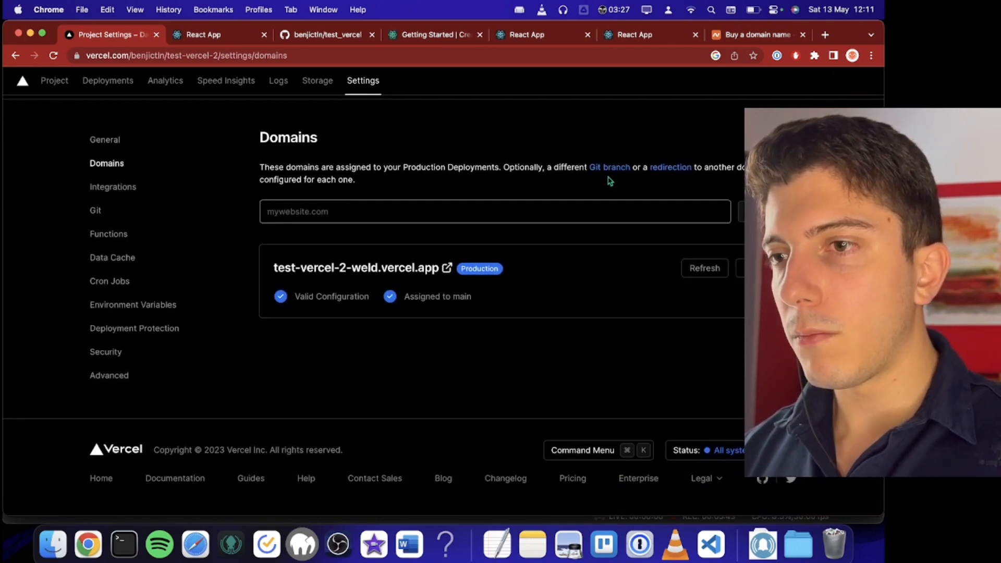
text(helloben.com)
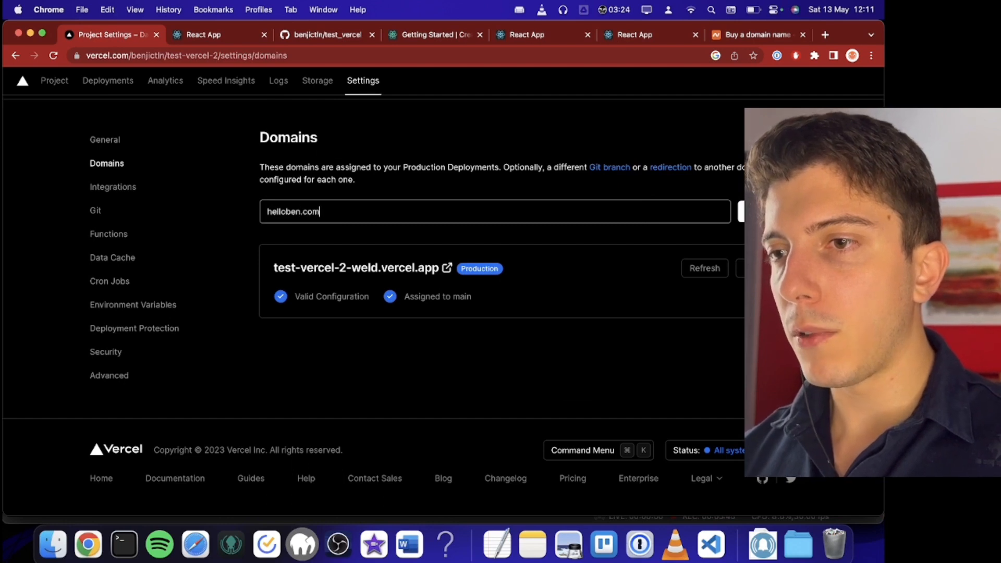
key(Return)
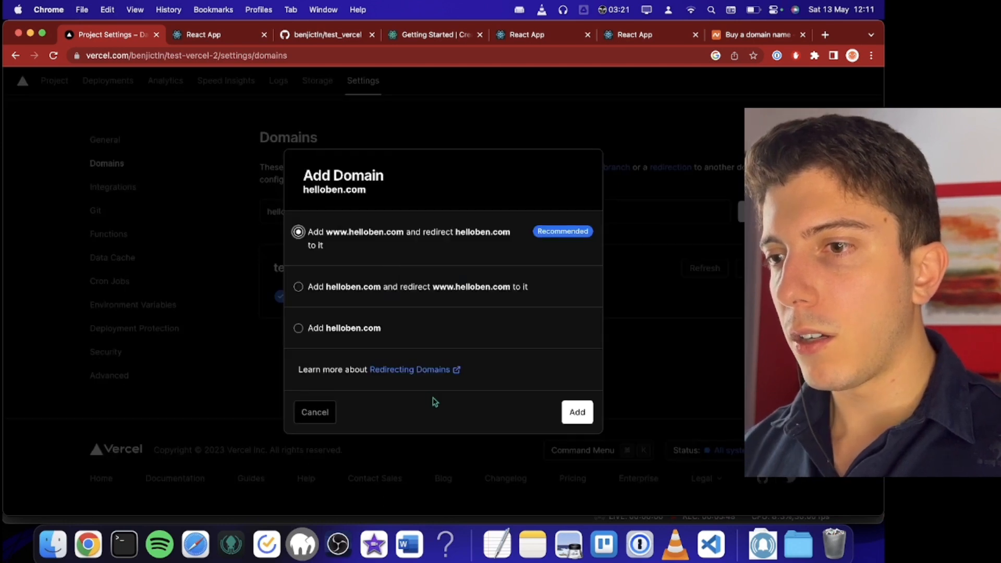
click(572, 397)
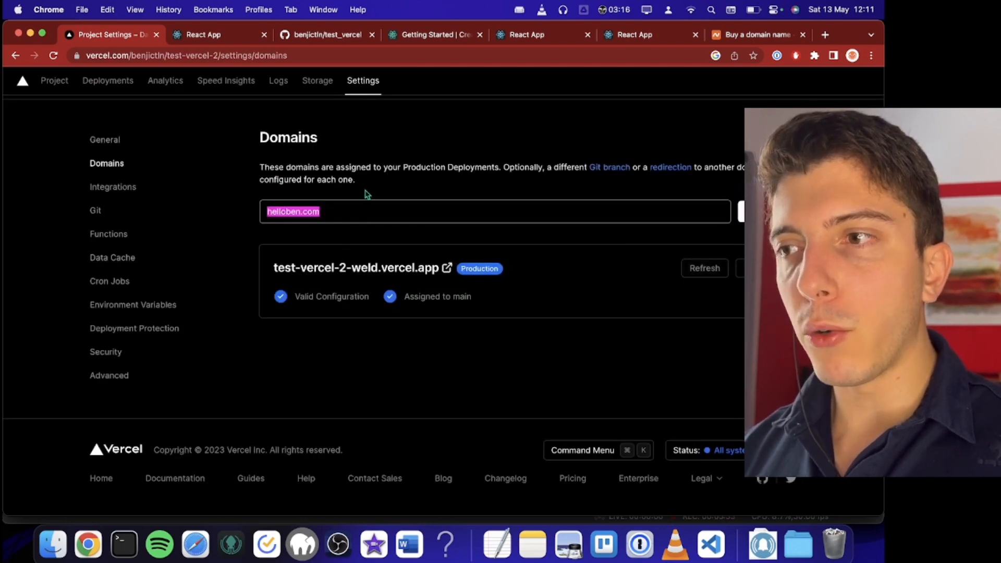
- Erase the end of the helloben.com entry, and check the Namecheap domain search before returning to the Vercel domain settings
click(346, 215)
key(BackSpace)
key(BackSpace)
key(BackSpace)
key(BackSpace)
key(BackSpace)
key(BackSpace)
key(BackSpace)
key(BackSpace)
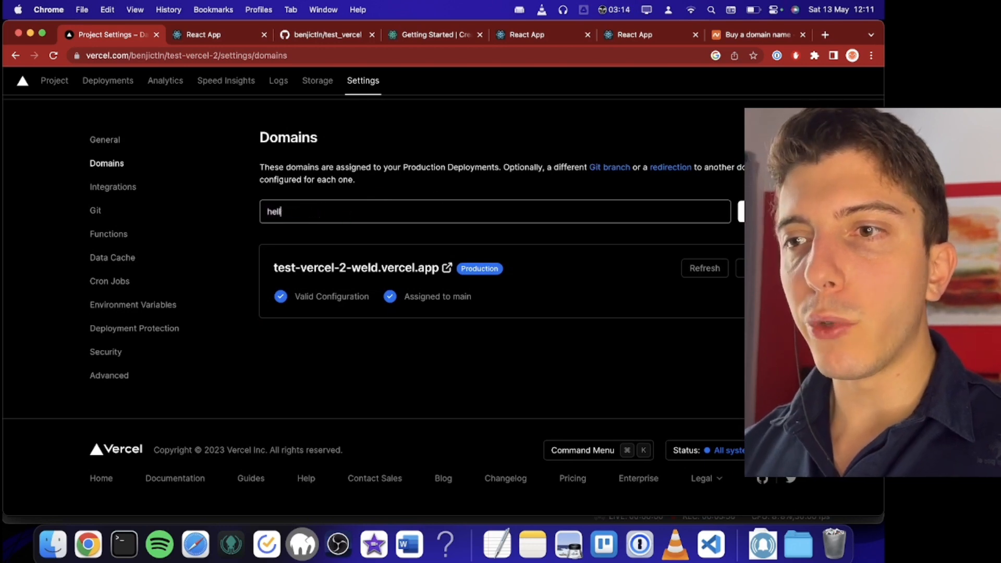
key(super+a)
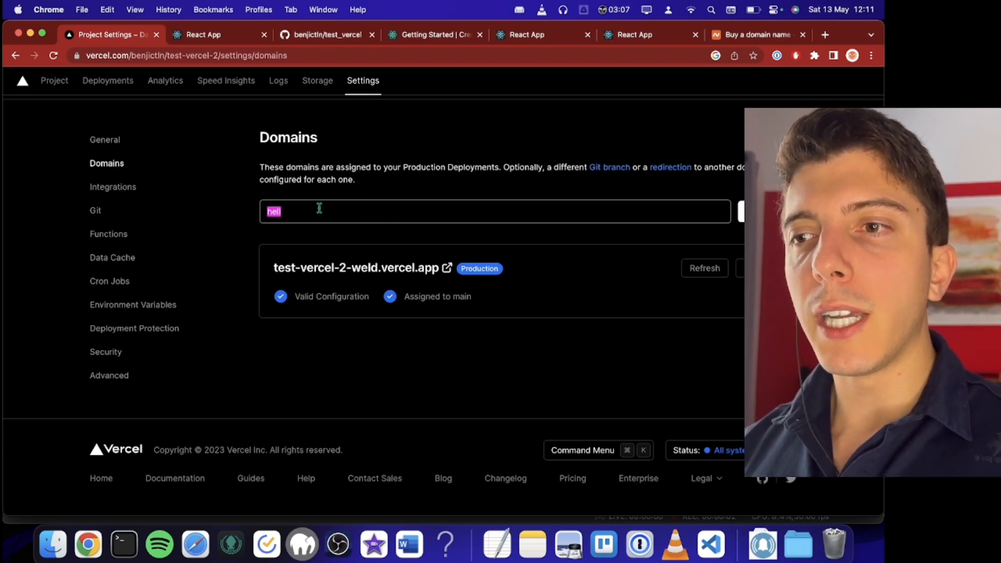
click(739, 37)
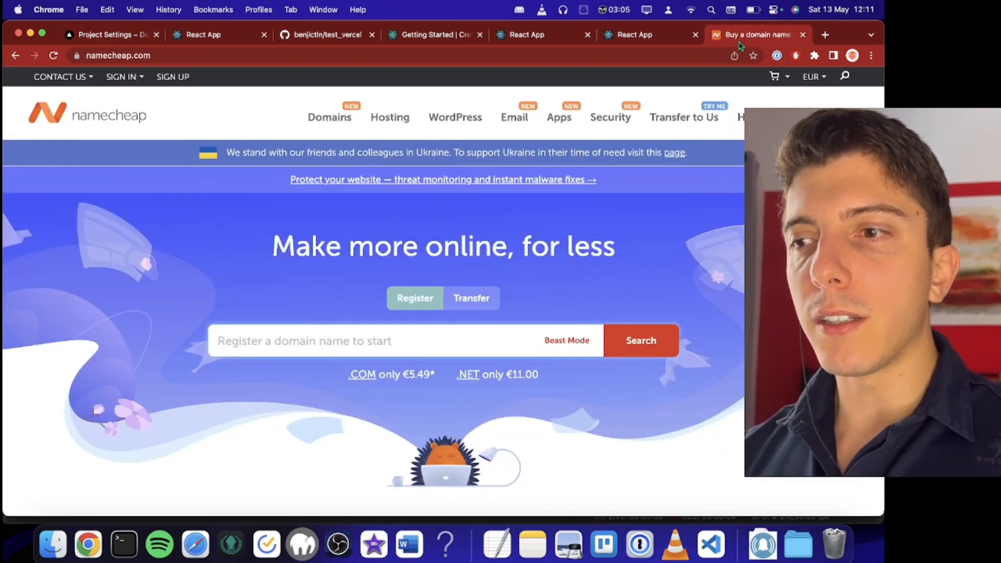
click(118, 36)
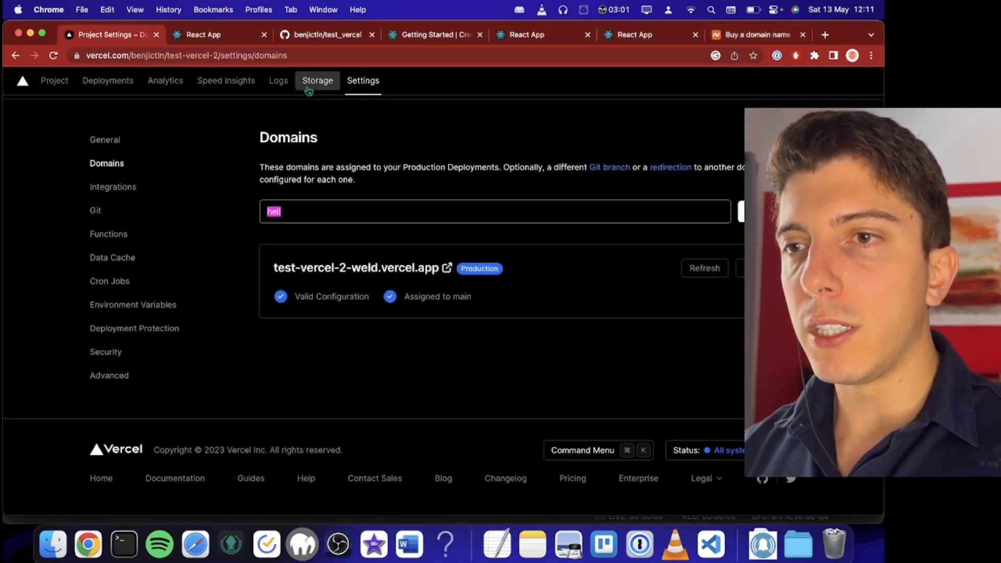
- Open the project's Web Analytics page and read its introduction to visitor and page view tracking
click(165, 81)
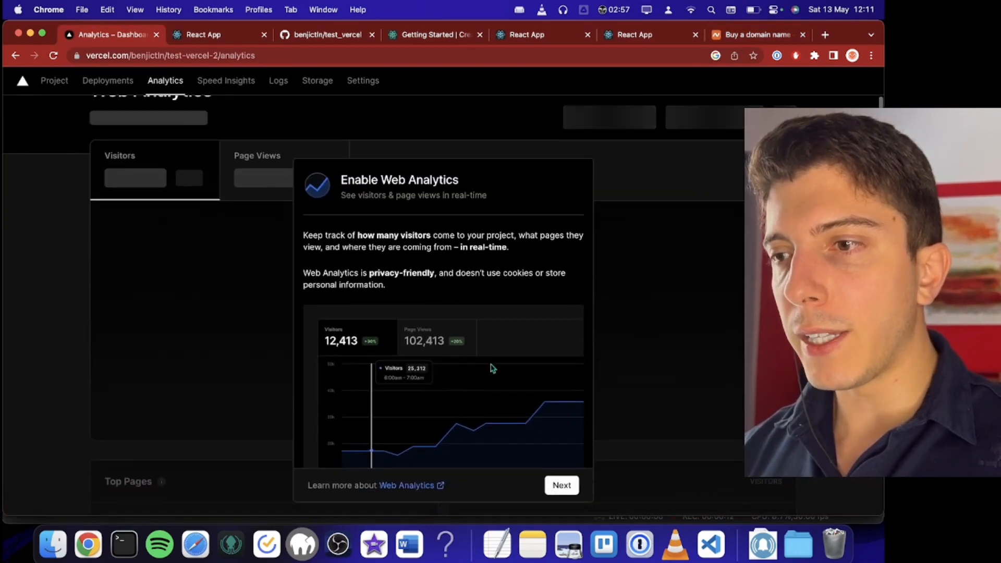
scroll(495, 420, down, 1)
scroll(399, 223, up, 3)
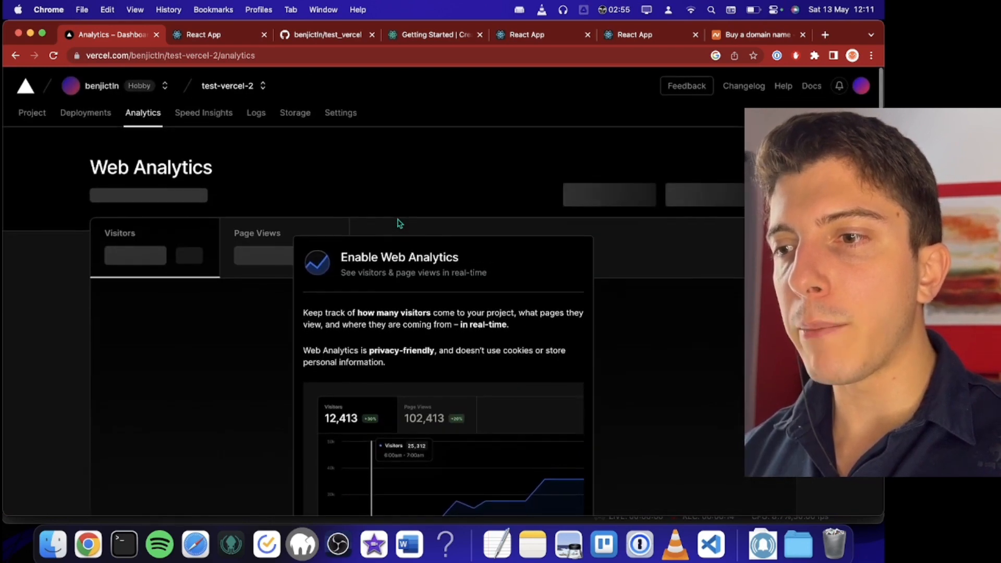
scroll(442, 312, down, 3)
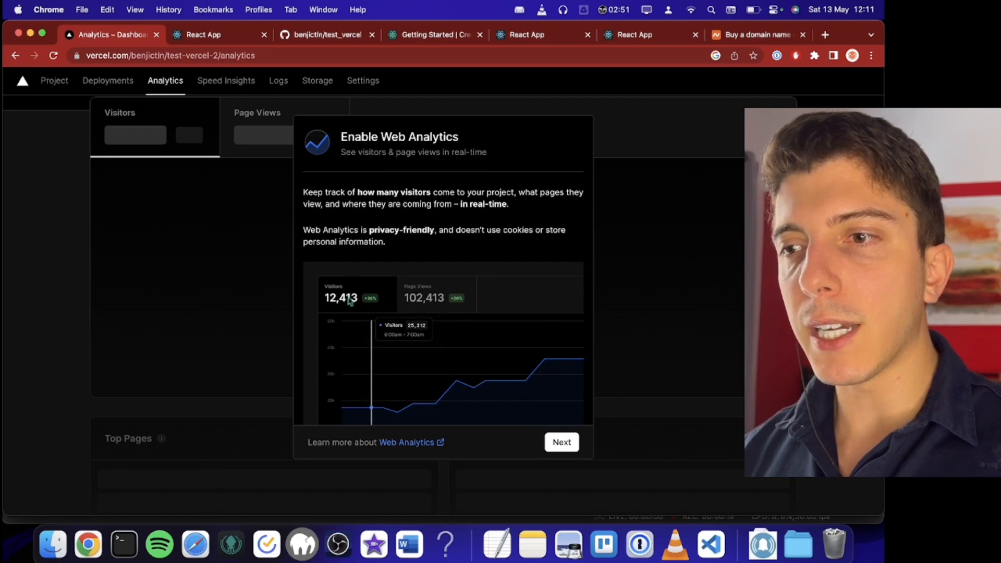
scroll(350, 301, up, 3)
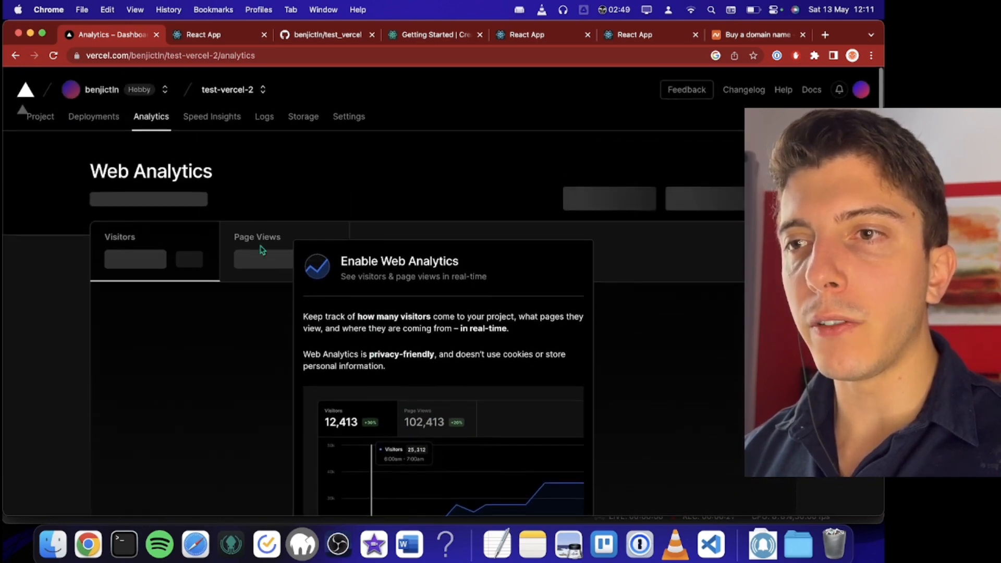
- View the project's Speed Insights page and its runtime logs with their filters
click(212, 116)
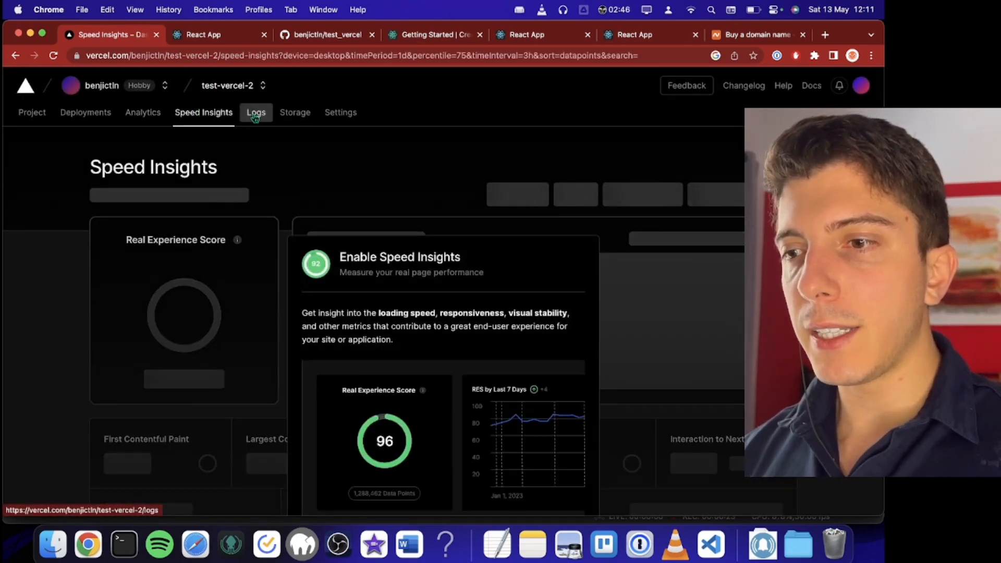
click(255, 114)
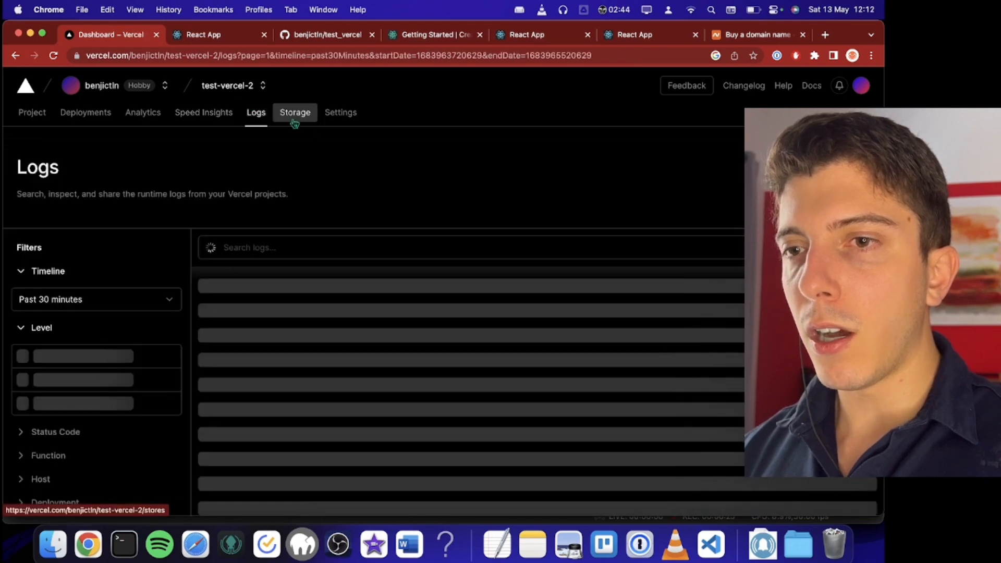
scroll(264, 301, down, 1)
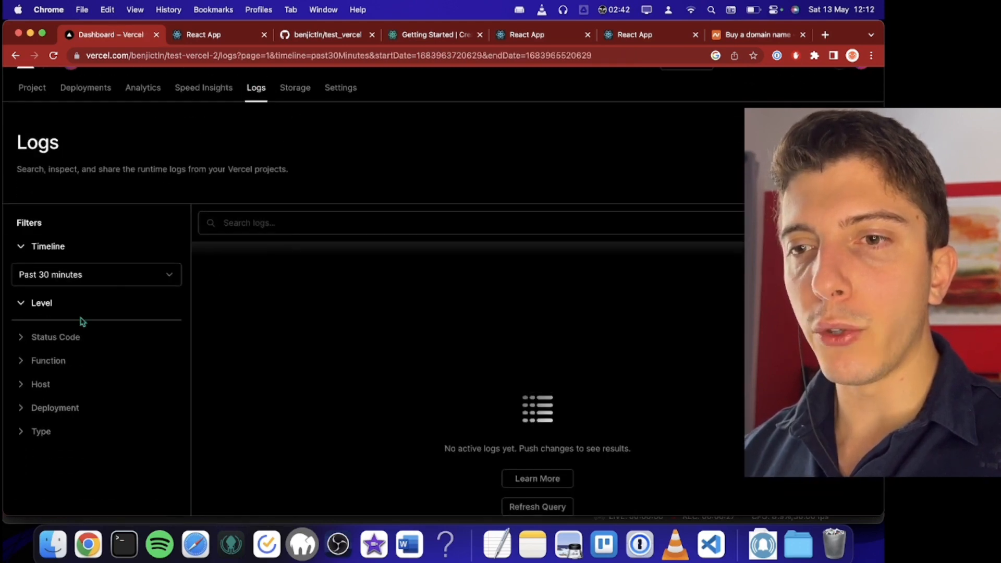
- Review the database types offered in the project's Storage section and open the database integrations marketplace
click(293, 89)
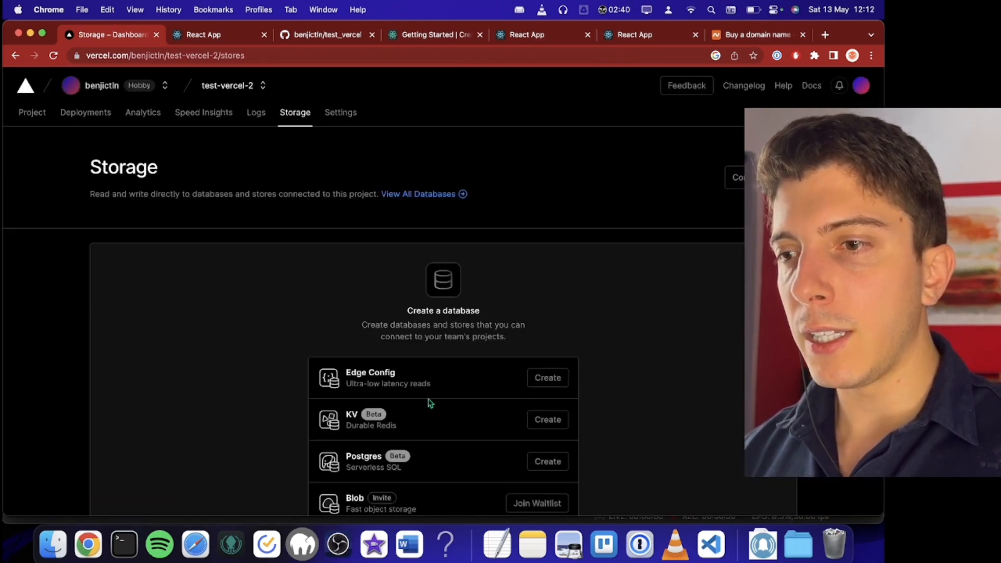
scroll(389, 425, down, 5)
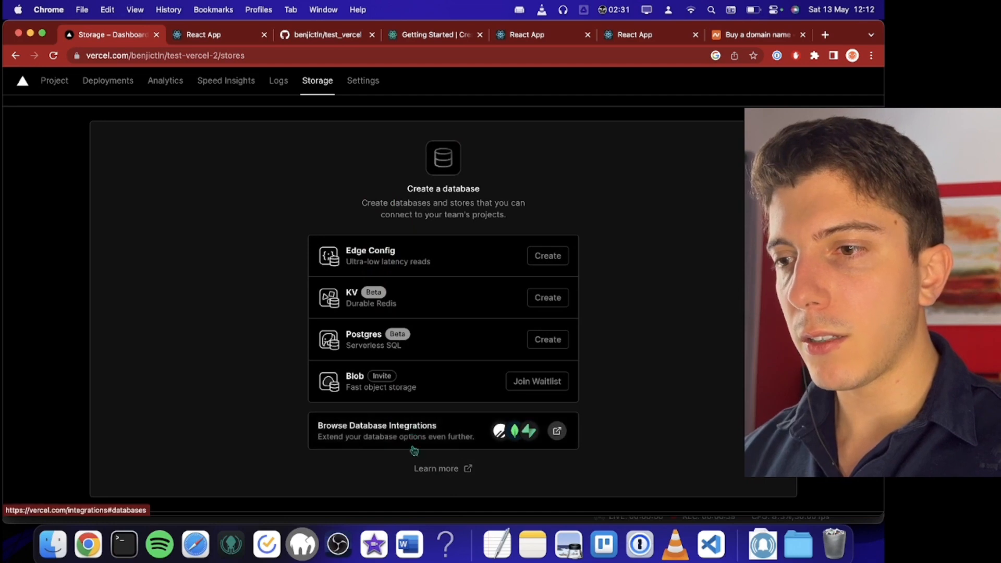
click(532, 434)
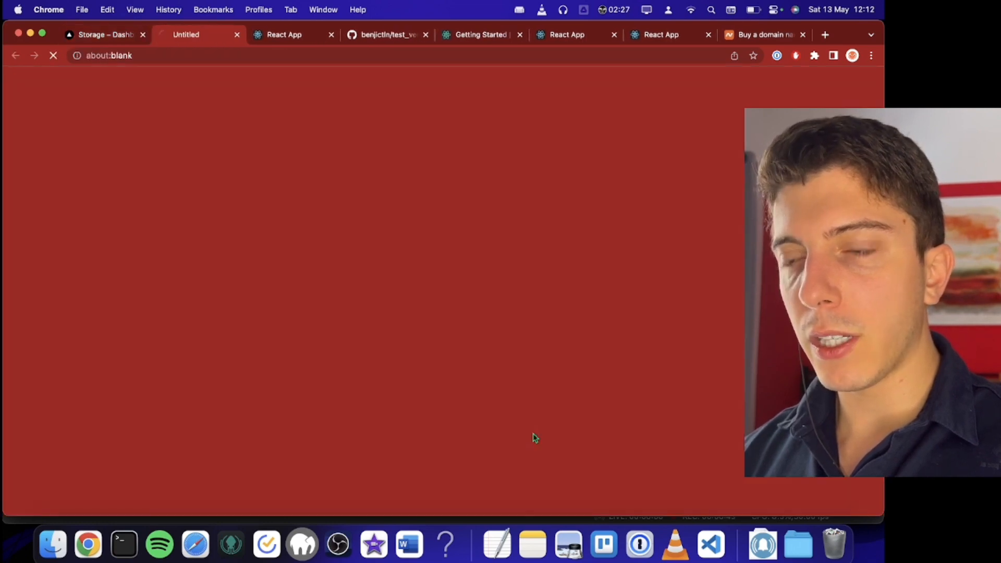
- Open the Supabase integration and read its overview and details
click(490, 384)
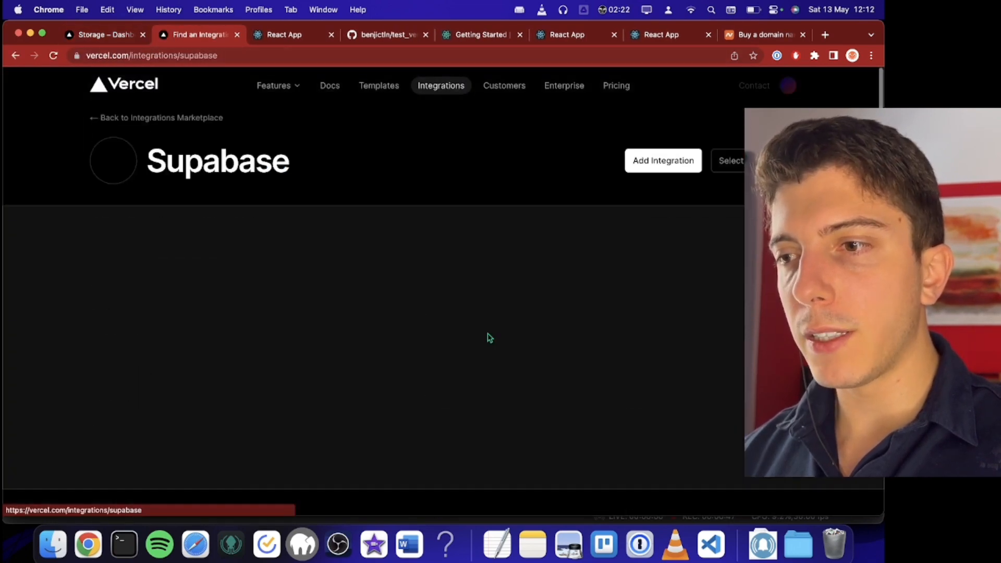
scroll(374, 394, down, 5)
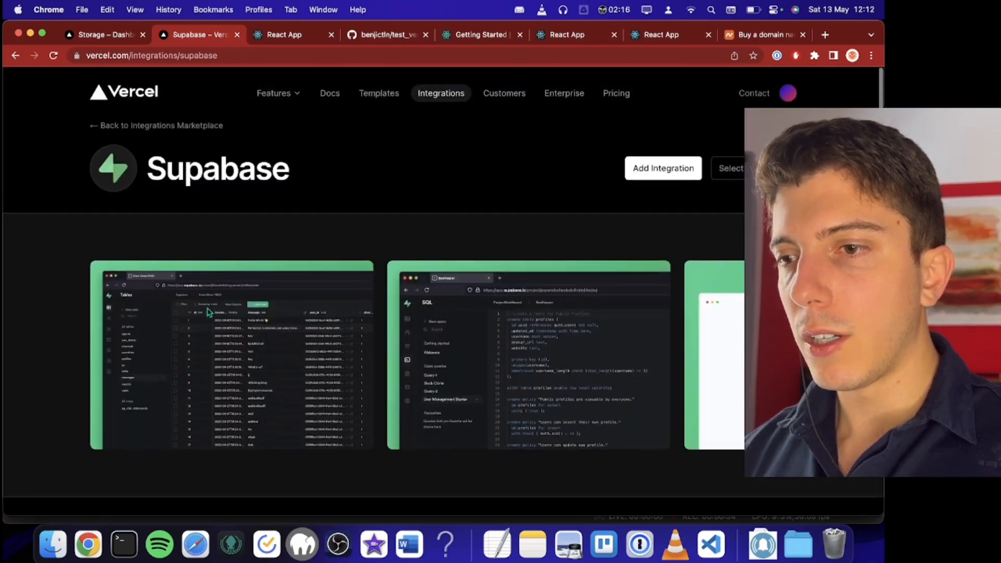
scroll(225, 367, down, 6)
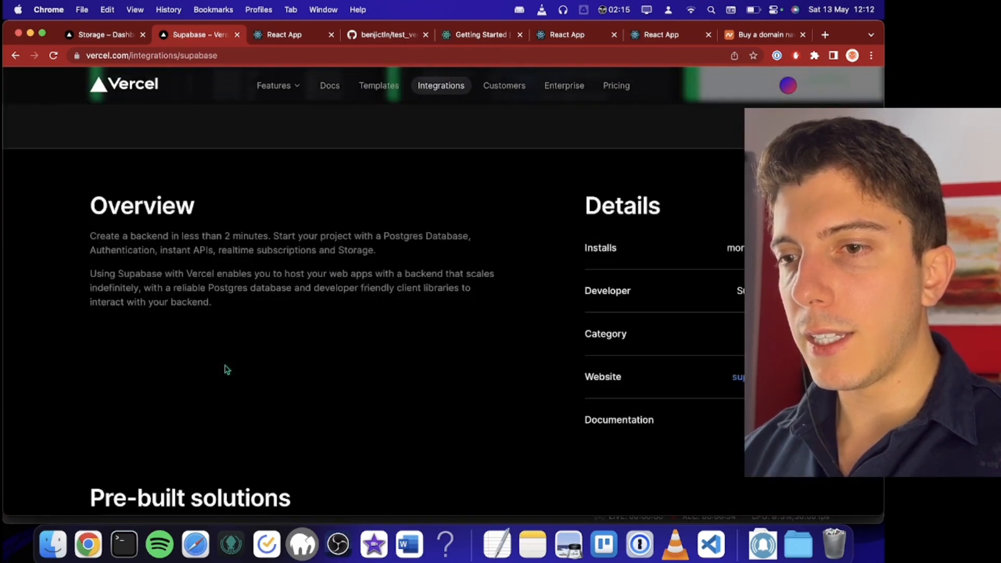
scroll(172, 271, up, 6)
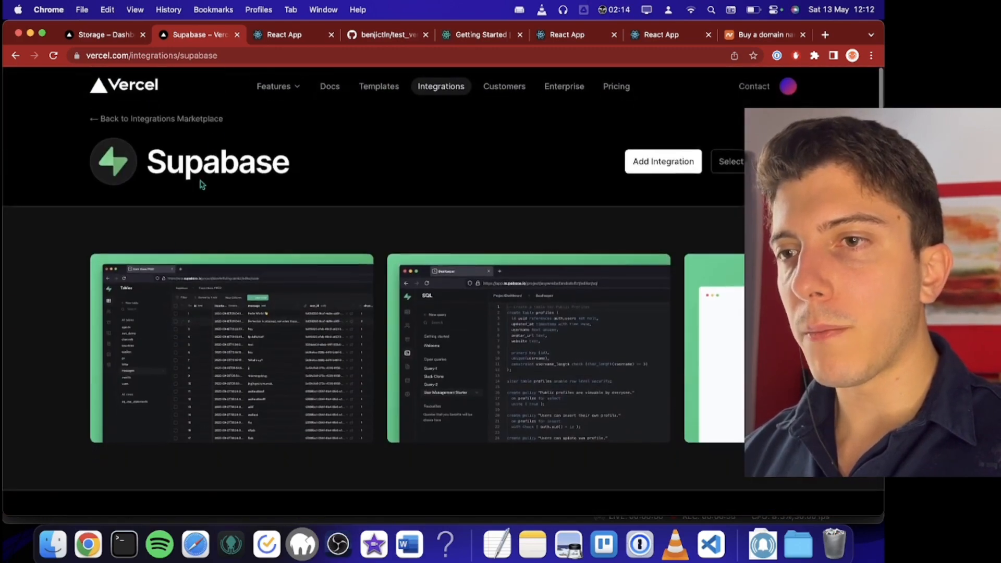
- Search Google for "supabase firebase" in a new browser tab
double_click(209, 151)
key(super+c)
key(super+t)
key(super+v)
text(firea)
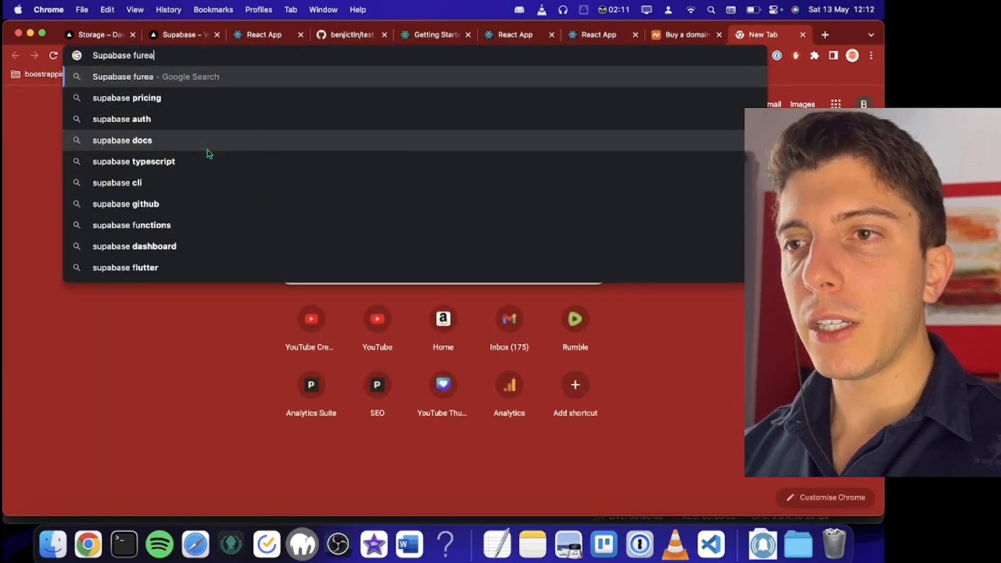
key(BackSpace)
text(base)
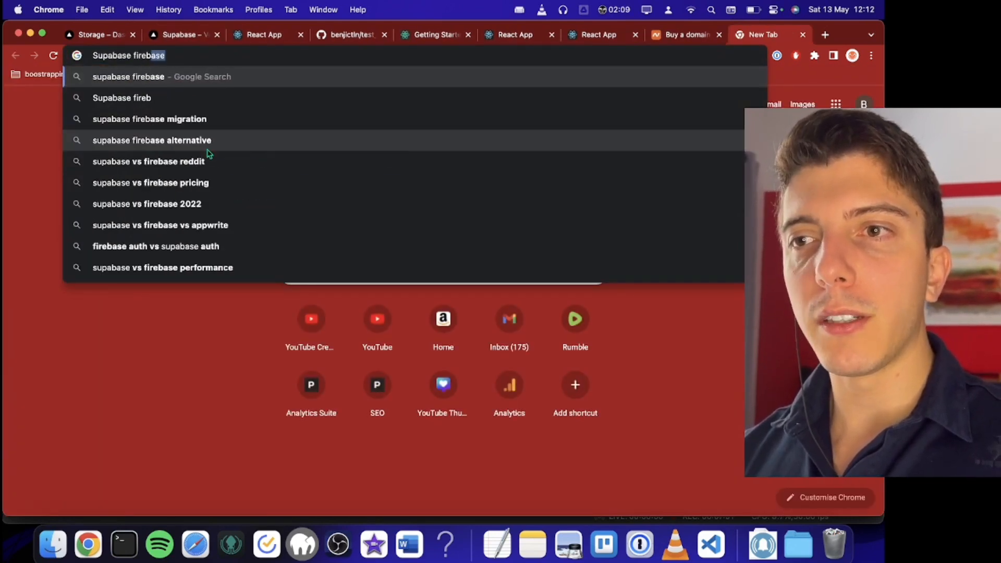
key(Return)
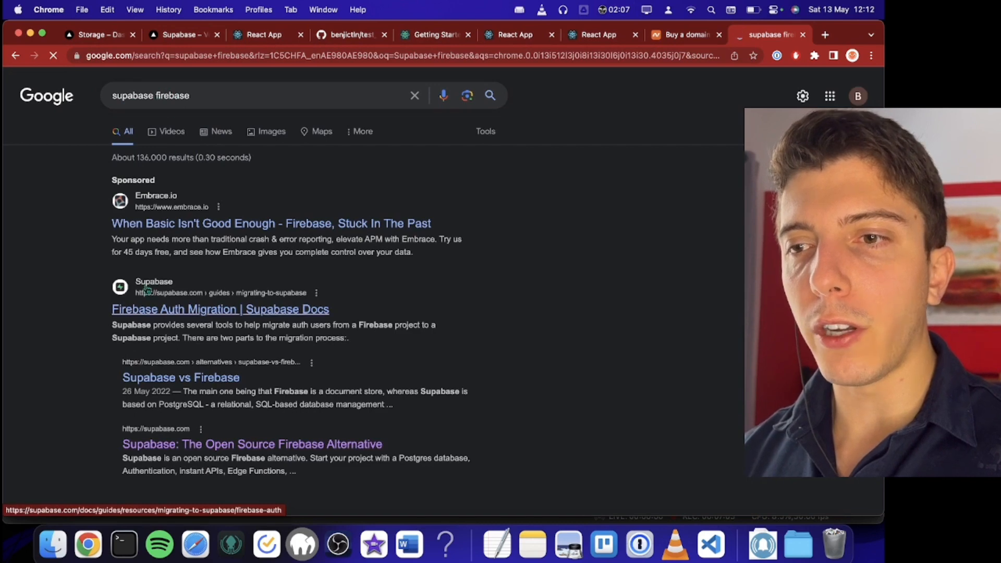
- Open the Firebase Auth Migration guide in the Supabase docs, and go from the docs to the Supabase home page
click(220, 309)
scroll(209, 292, down, 2)
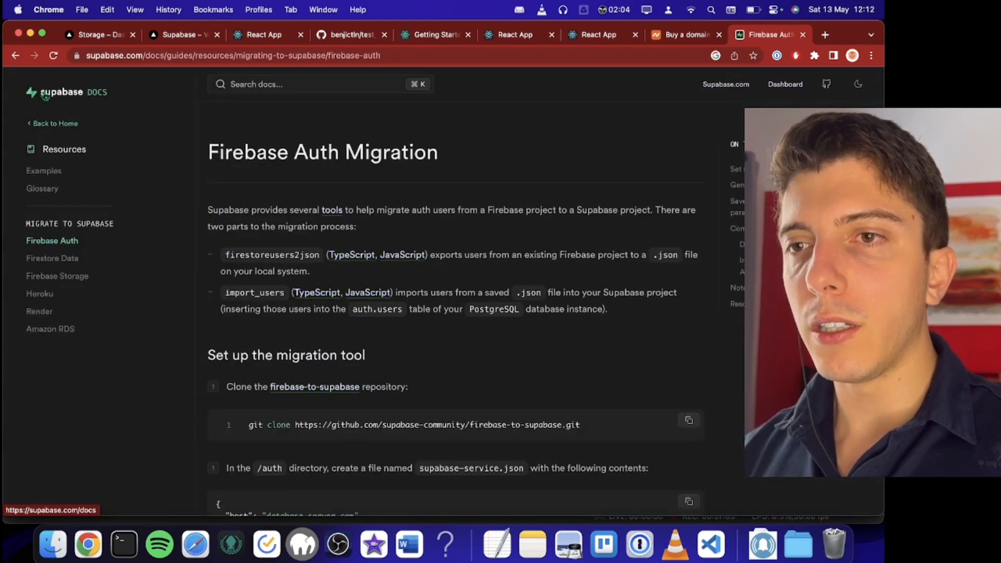
click(44, 91)
click(716, 88)
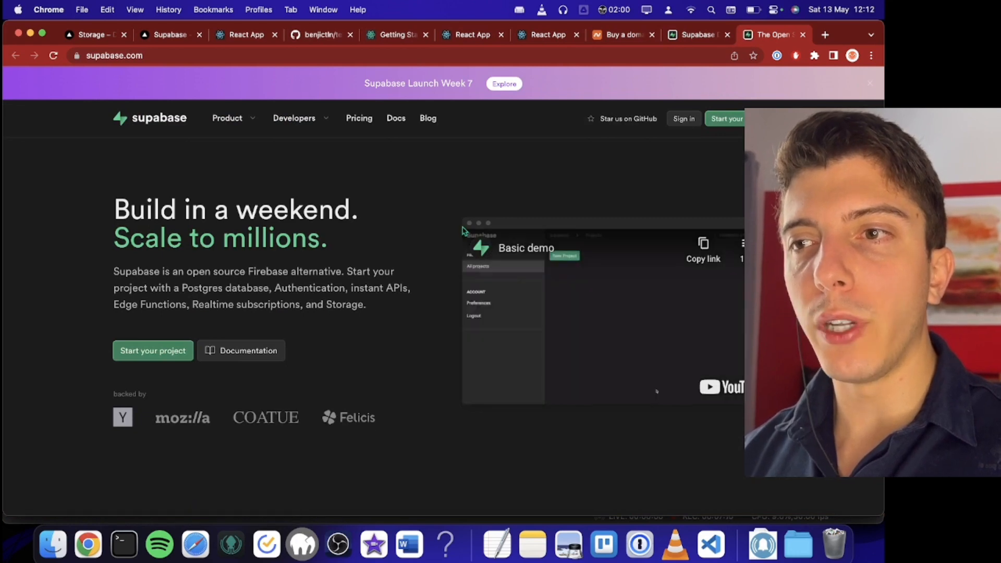
- Open Supabase's pricing page and compare the Free, Pro and Enterprise plans
click(358, 119)
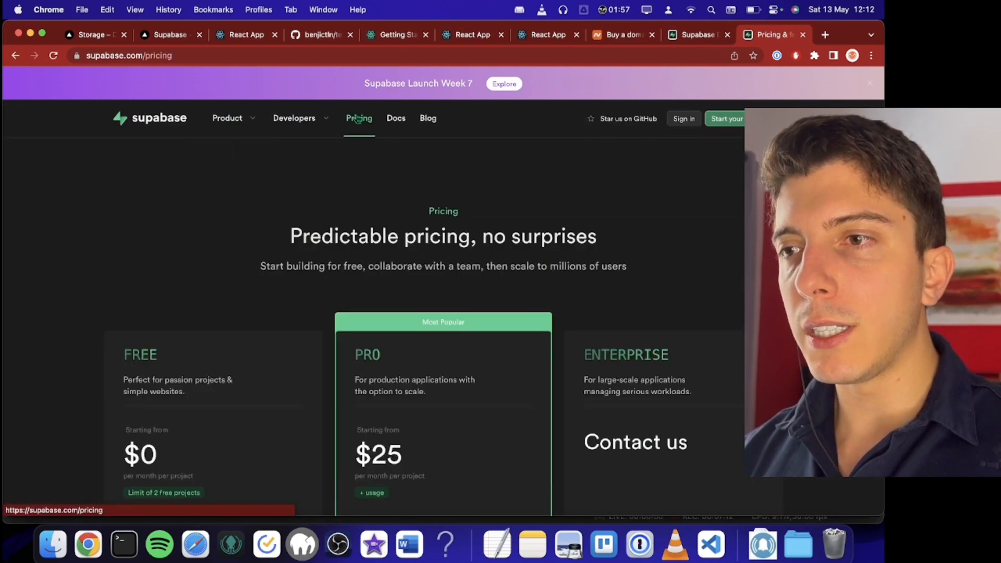
scroll(272, 364, down, 1)
scroll(199, 373, down, 2)
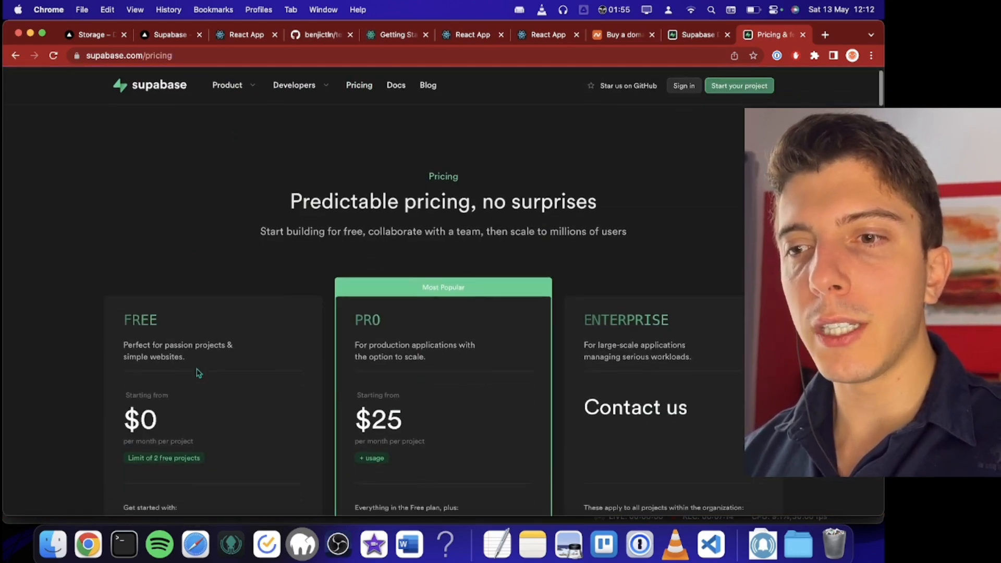
scroll(430, 238, up, 3)
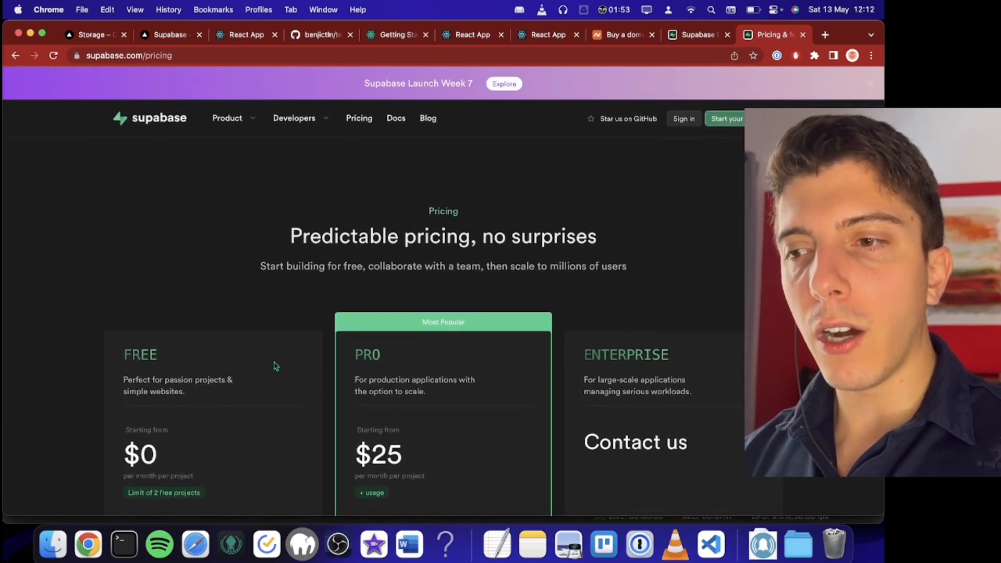
- Read the Free plan's price, project limit and included features on the Supabase pricing page
scroll(255, 369, down, 2)
drag(156, 315, 155, 214)
scroll(156, 387, down, 2)
scroll(155, 219, down, 1)
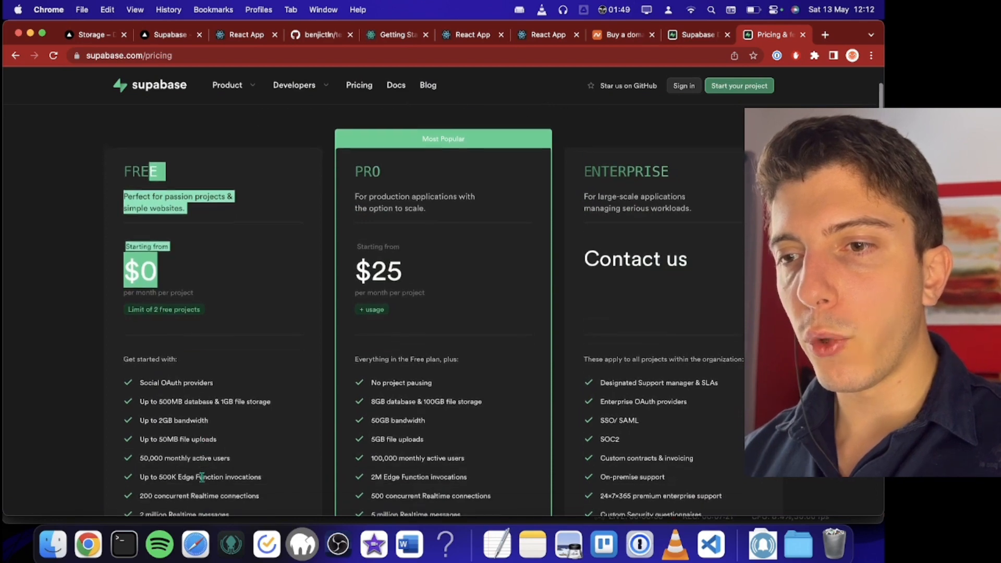
triple_click(180, 399)
drag(140, 399, 194, 419)
click(193, 418)
scroll(194, 420, down, 8)
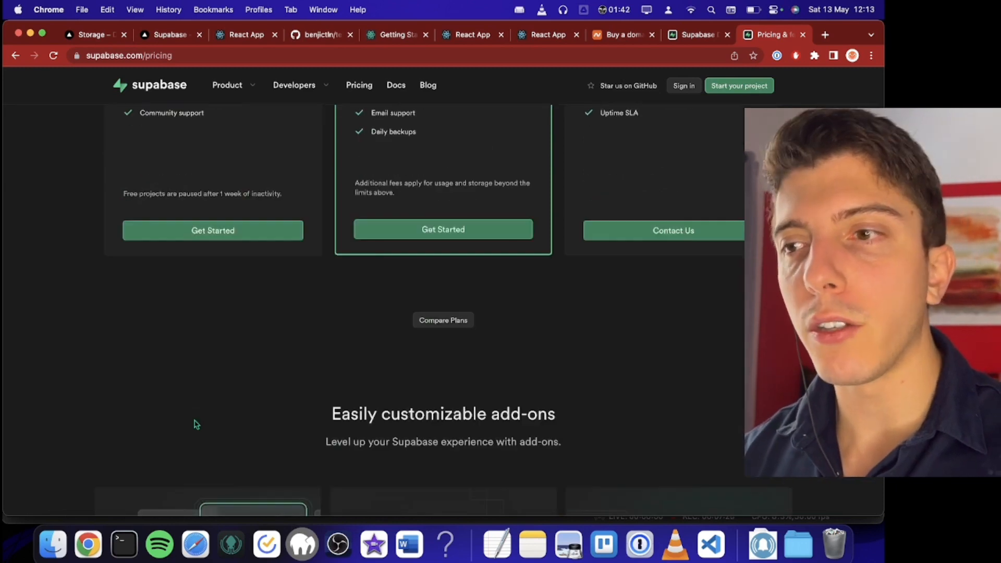
scroll(216, 297, up, 4)
drag(229, 281, 176, 161)
click(176, 161)
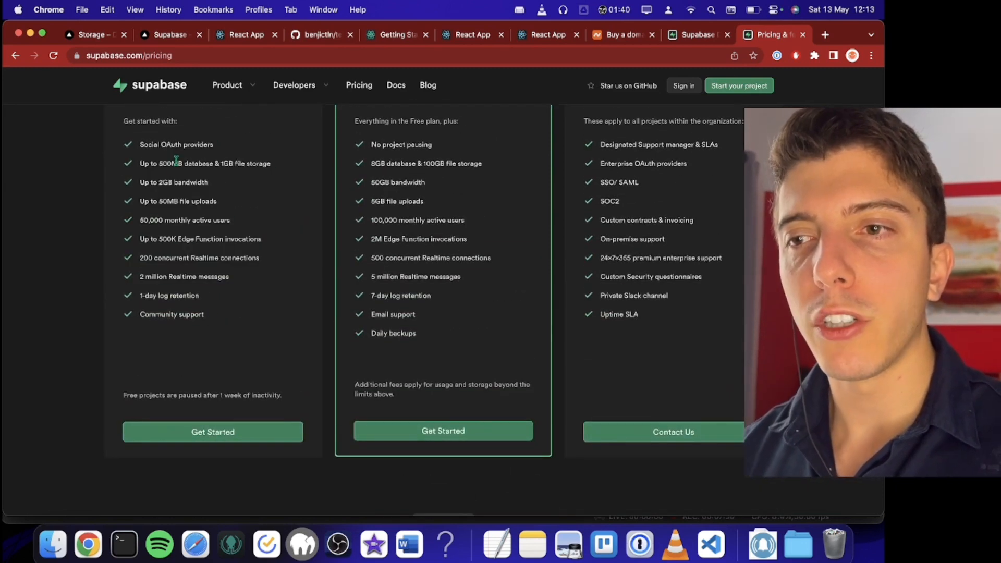
- Check the Free plan's bandwidth limit, the available add-ons, and how the Pro plan's features compare
scroll(183, 252, up, 5)
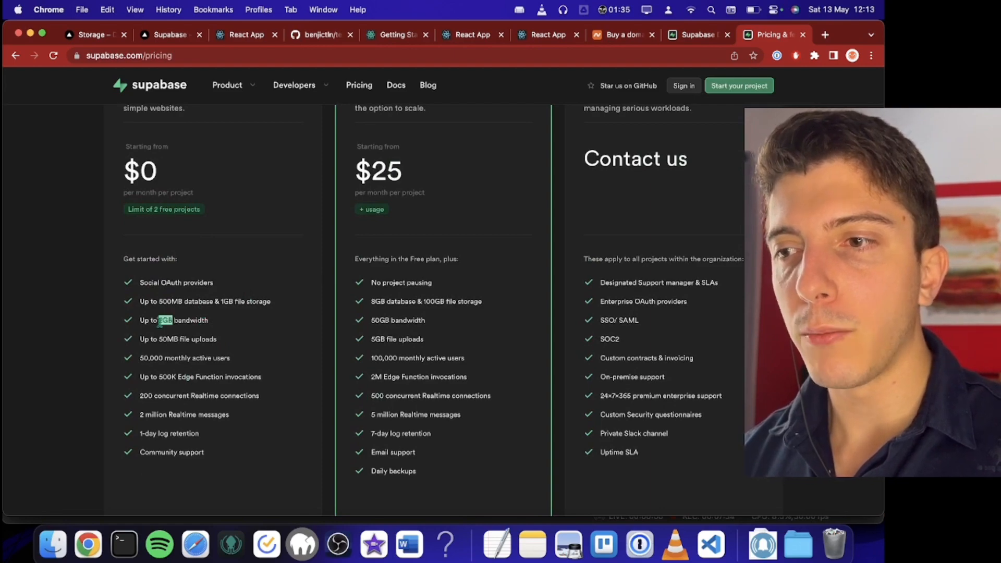
click(160, 305)
scroll(485, 318, up, 4)
scroll(456, 304, down, 1)
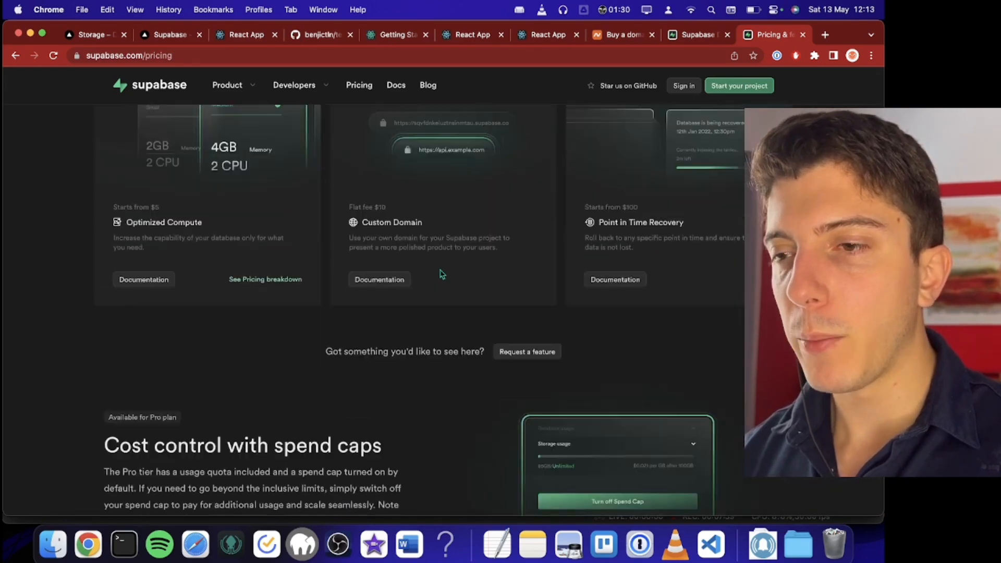
scroll(441, 272, up, 10)
scroll(441, 272, up, 10)
scroll(380, 219, down, 6)
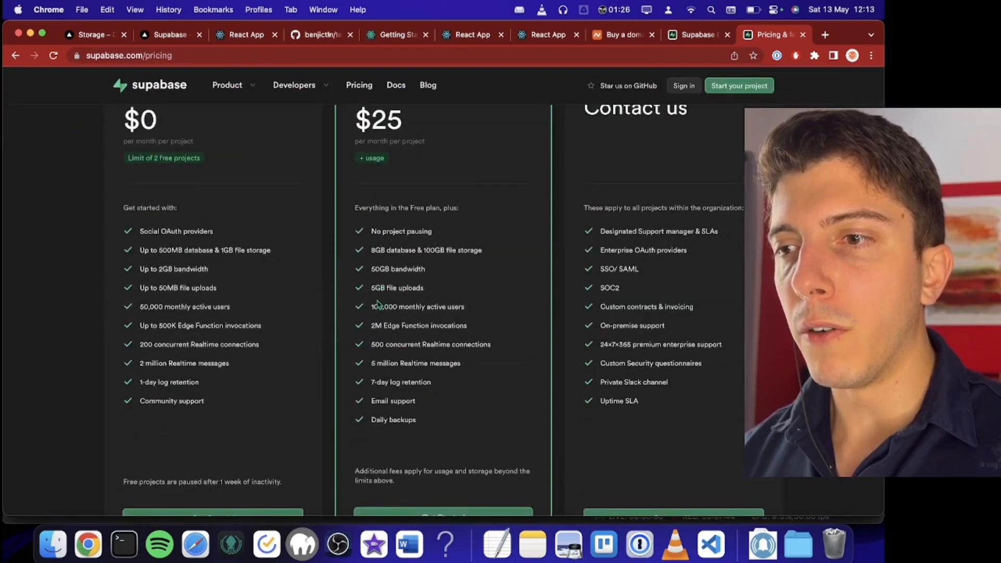
scroll(392, 219, up, 1)
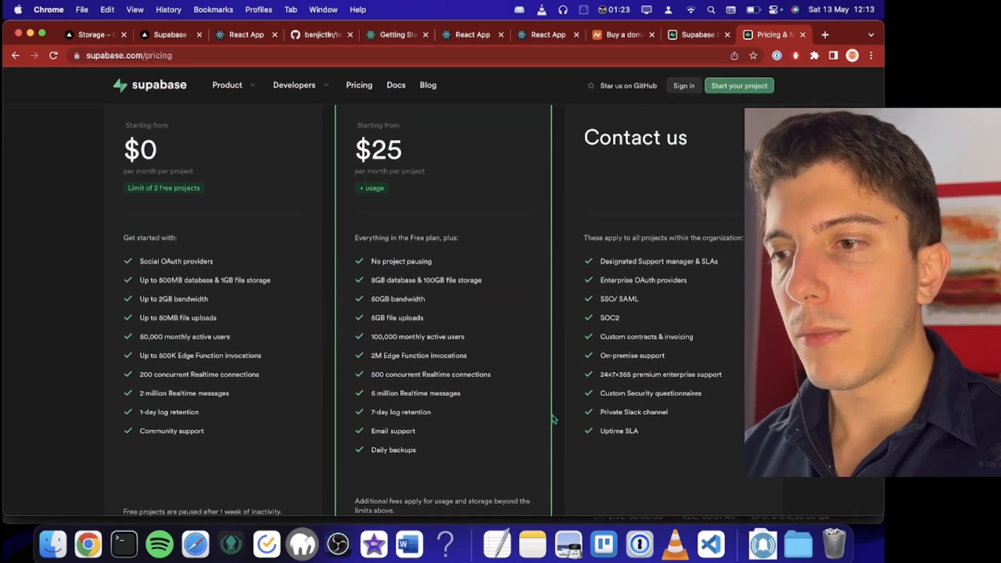
scroll(469, 168, up, 6)
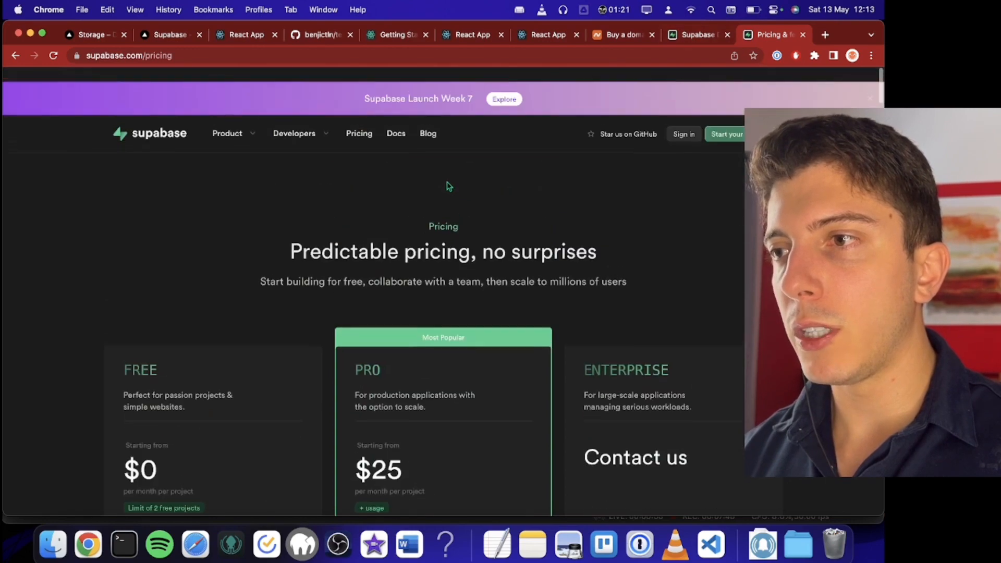
- Return to the test-vercel-2 project in Vercel and open its current production deployment's details
click(683, 34)
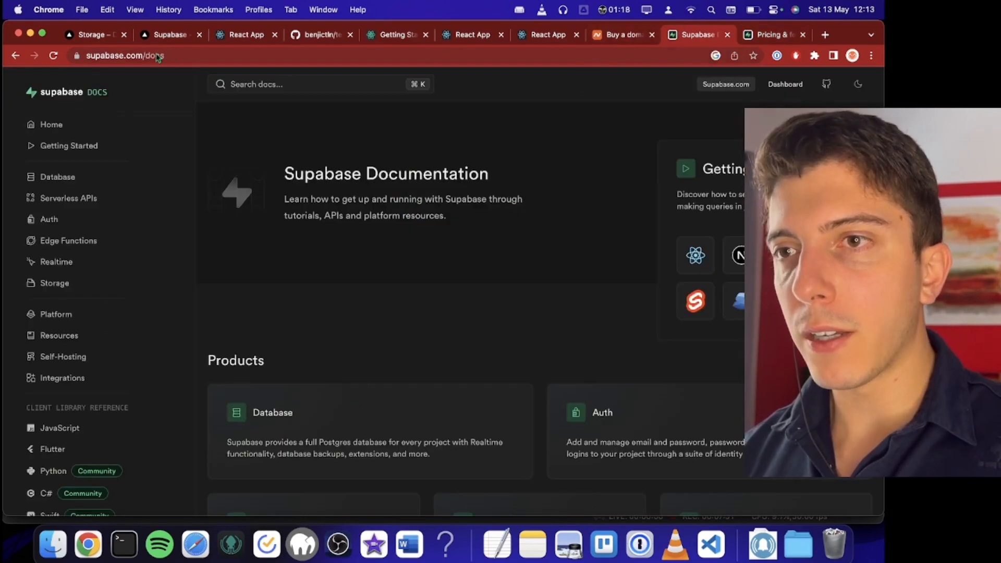
click(152, 34)
click(99, 36)
click(99, 82)
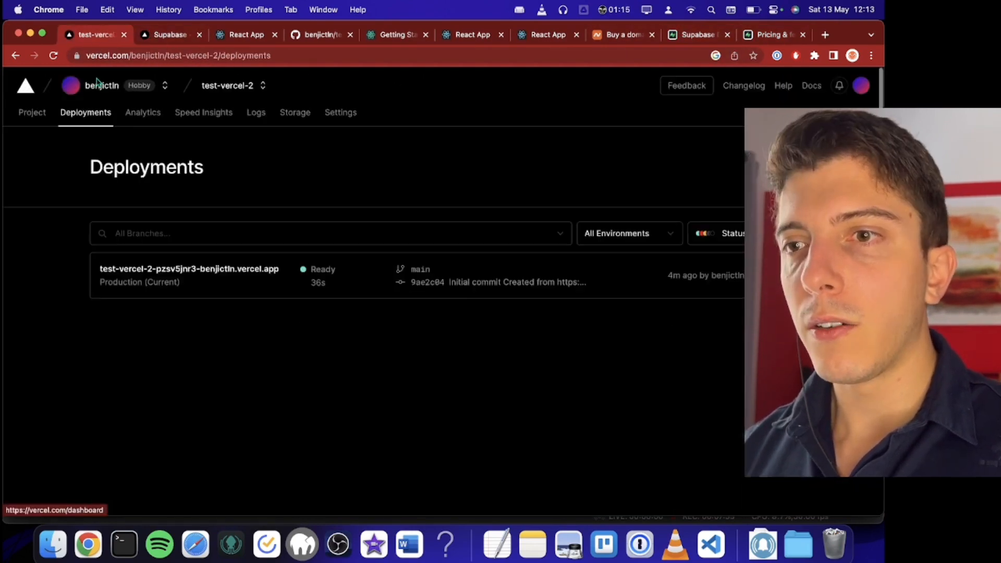
click(201, 271)
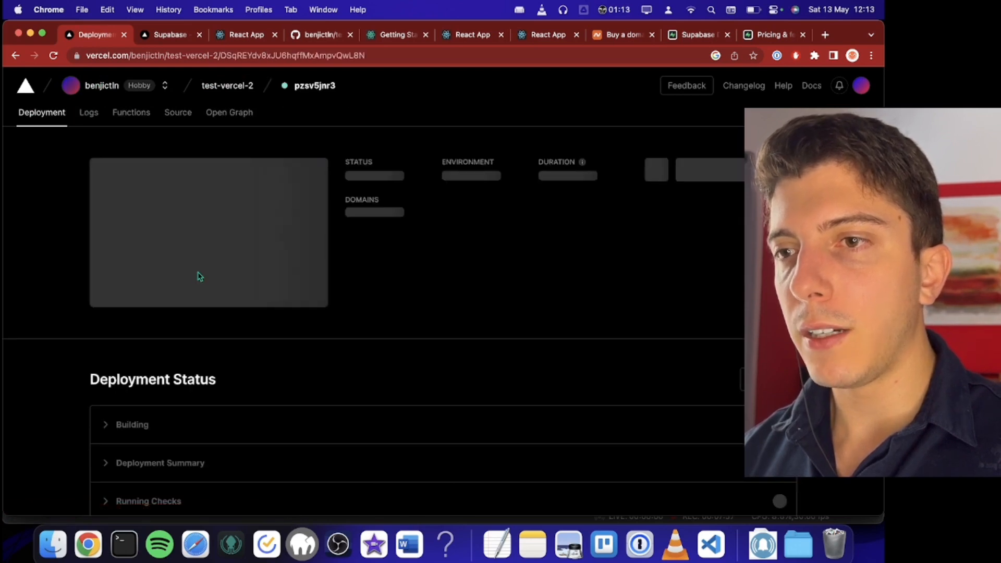
scroll(353, 367, down, 2)
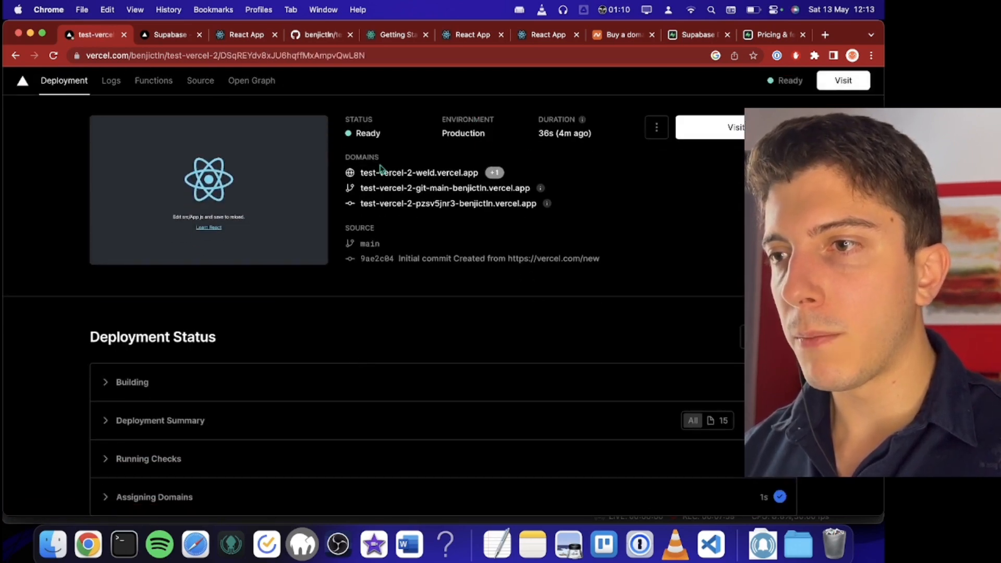
- View the deployed site at test-vercel-2-weld.vercel.app in a separate browser tab, and close that tab
super+click(383, 173)
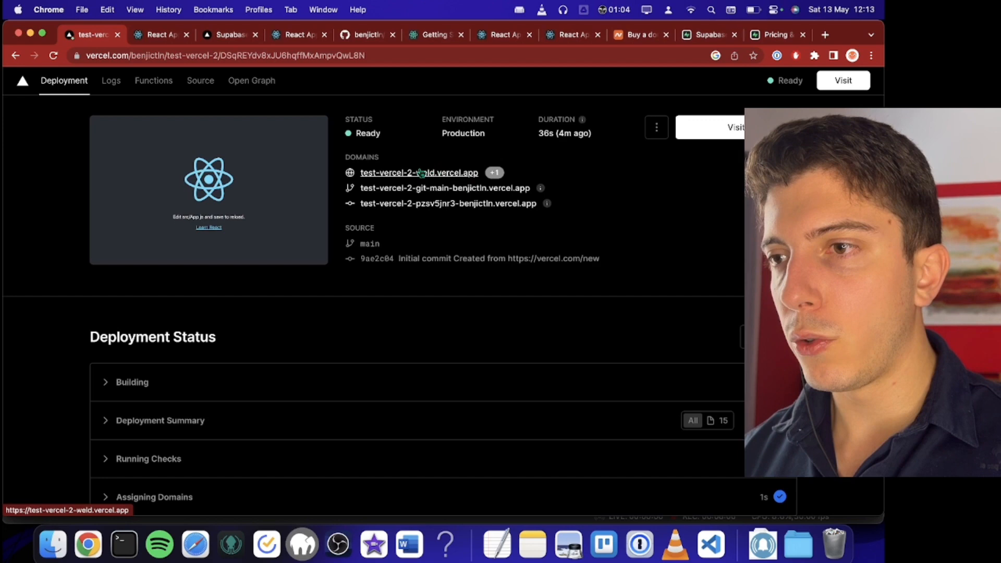
click(143, 33)
key(super+w)
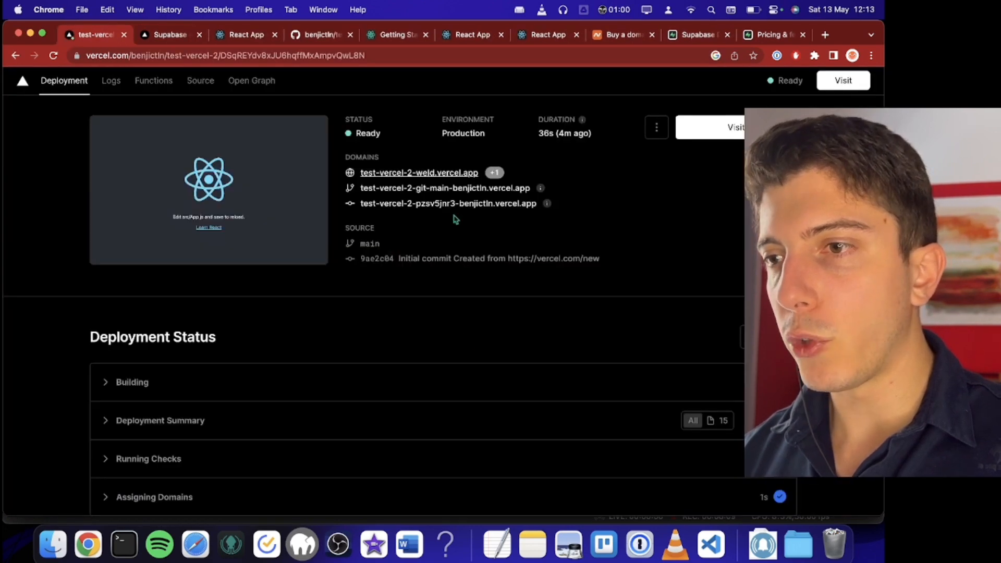
- Go from the deployment's source commit to the test_vercel_2 repository on GitHub and copy its HTTPS clone URL
click(506, 273)
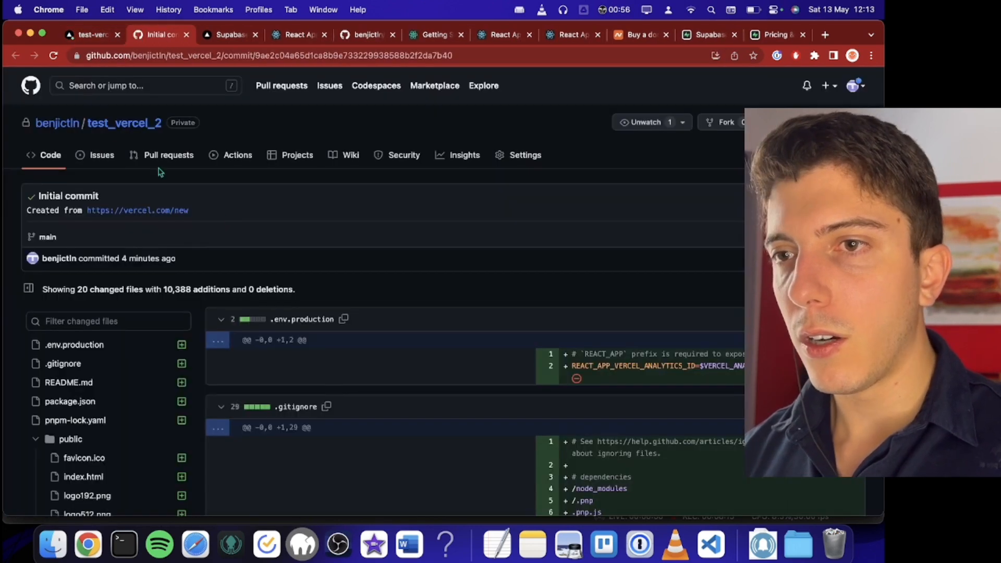
click(100, 133)
click(583, 193)
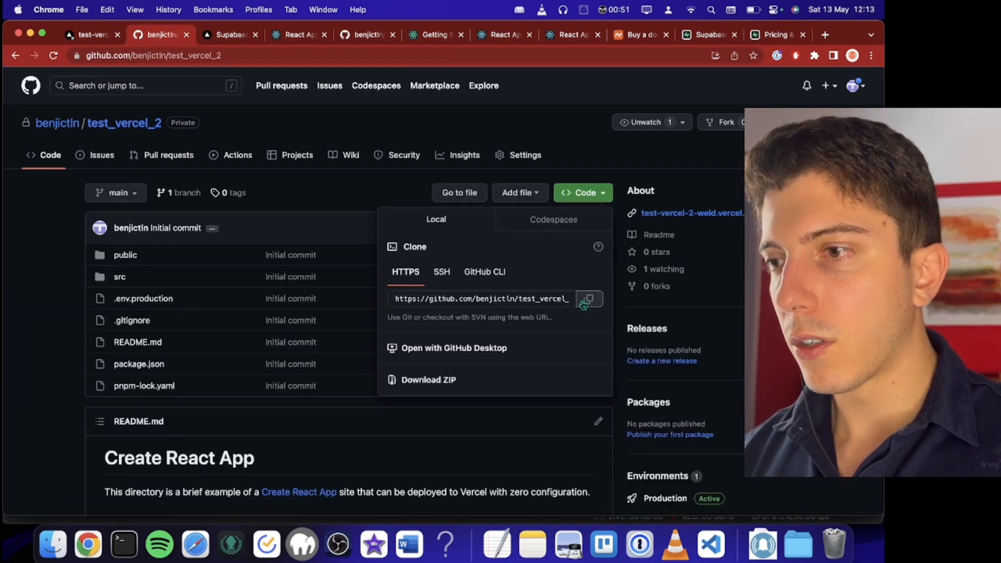
click(584, 304)
- Switch to Terminal and clone the test_vercel_2 repository into the youtube_video folder with git clone
key(super+space)
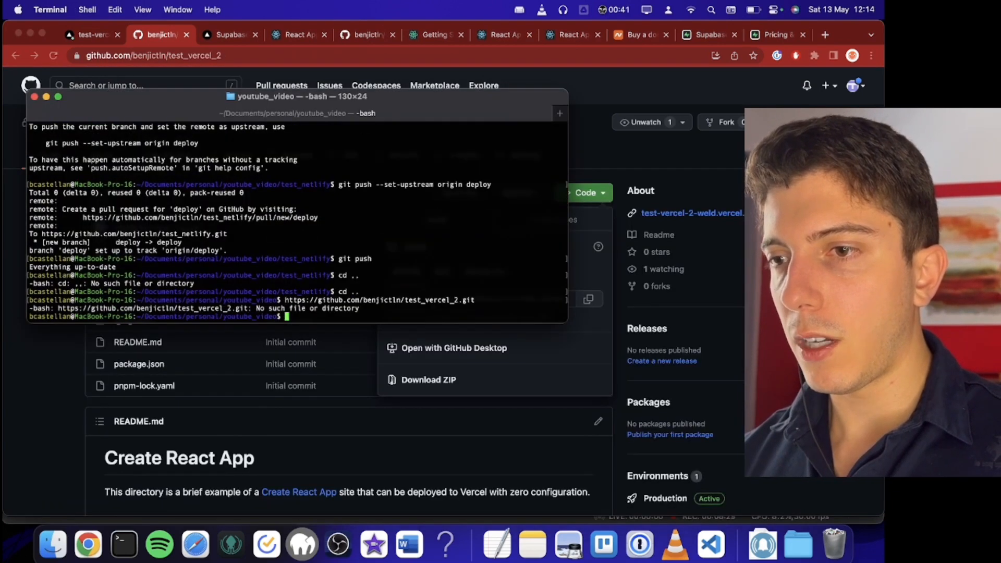
text(git clone)
key(super+v)
key(Return)
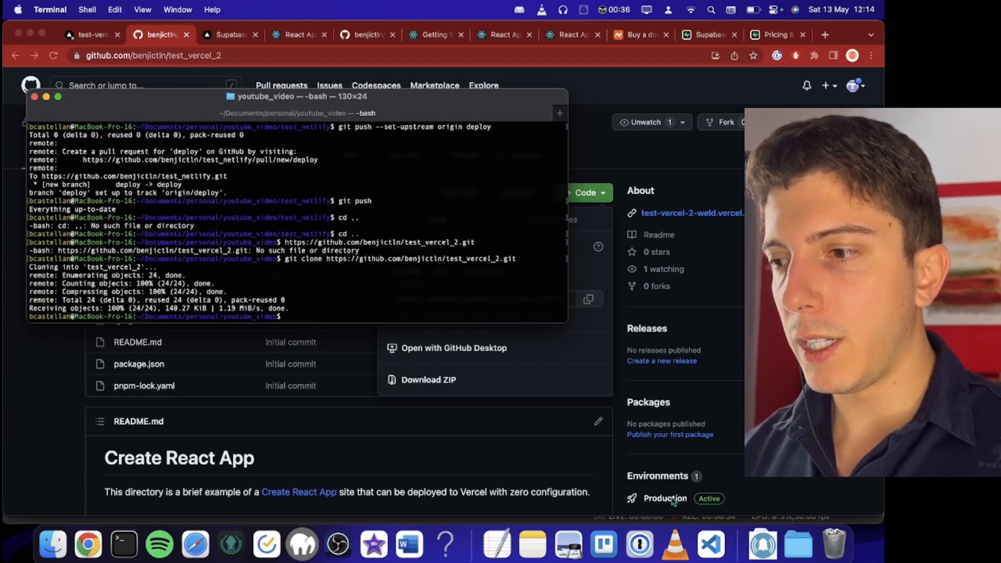
- Switch to Visual Studio Code, open the cloned test_vercel_2 folder and trust its authors
click(713, 542)
click(41, 9)
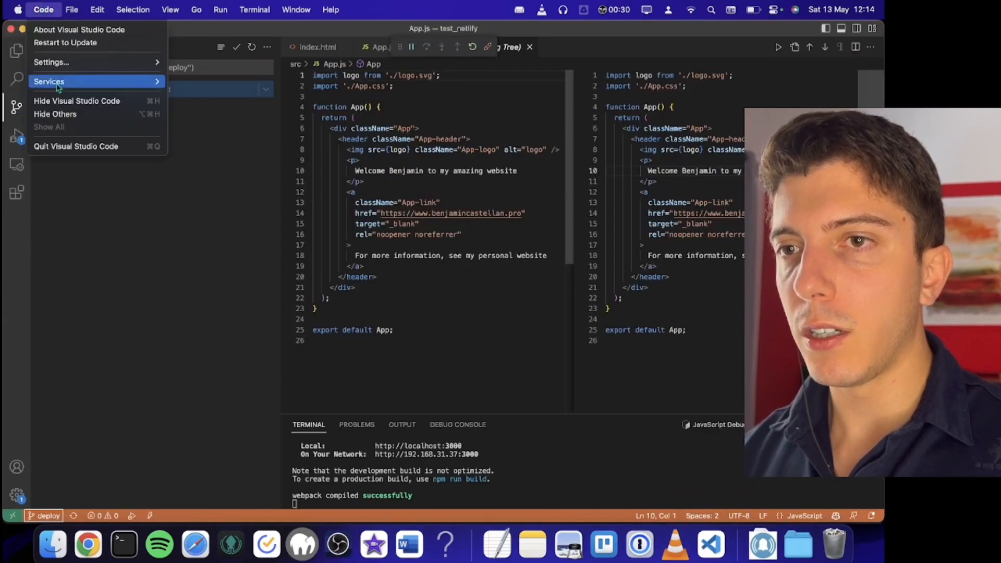
click(83, 87)
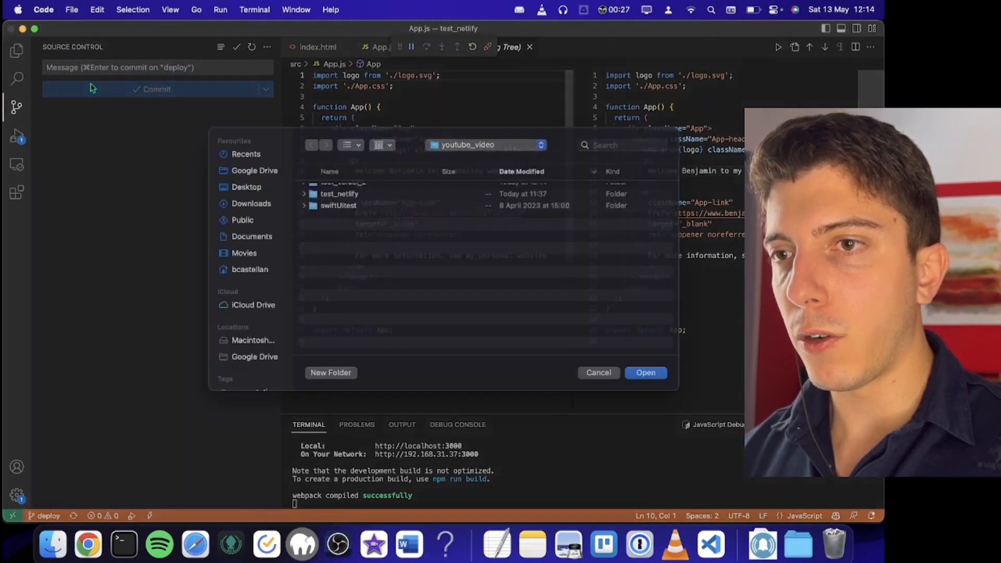
click(348, 201)
click(645, 390)
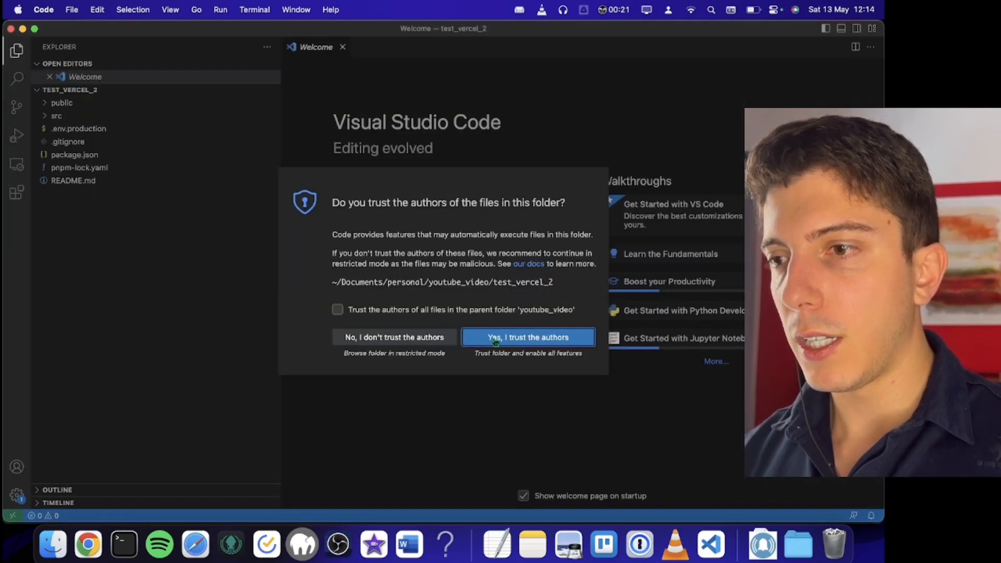
click(496, 339)
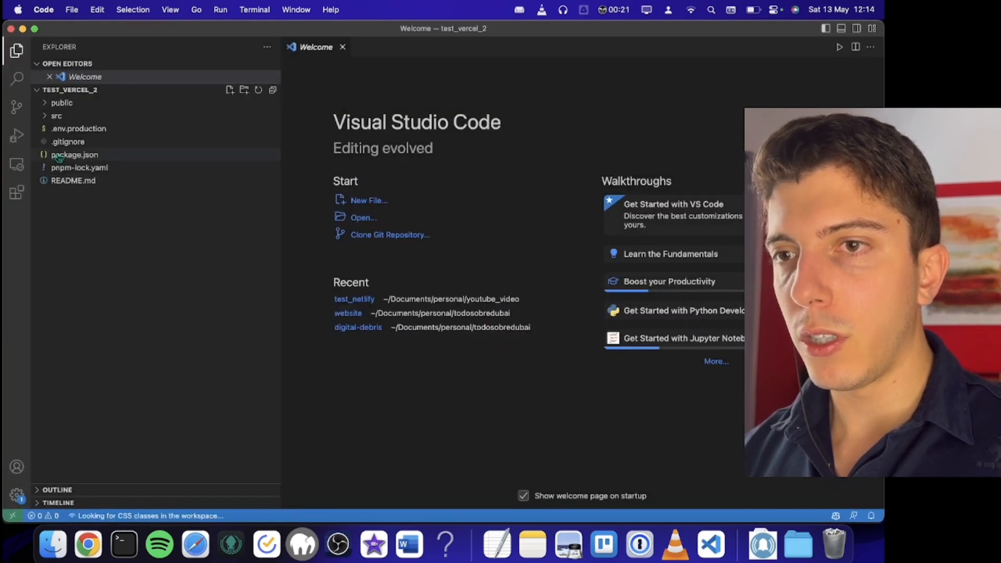
- Open App.js in the src folder and replace the paragraph text with "Hello my fellow viewers."
click(67, 130)
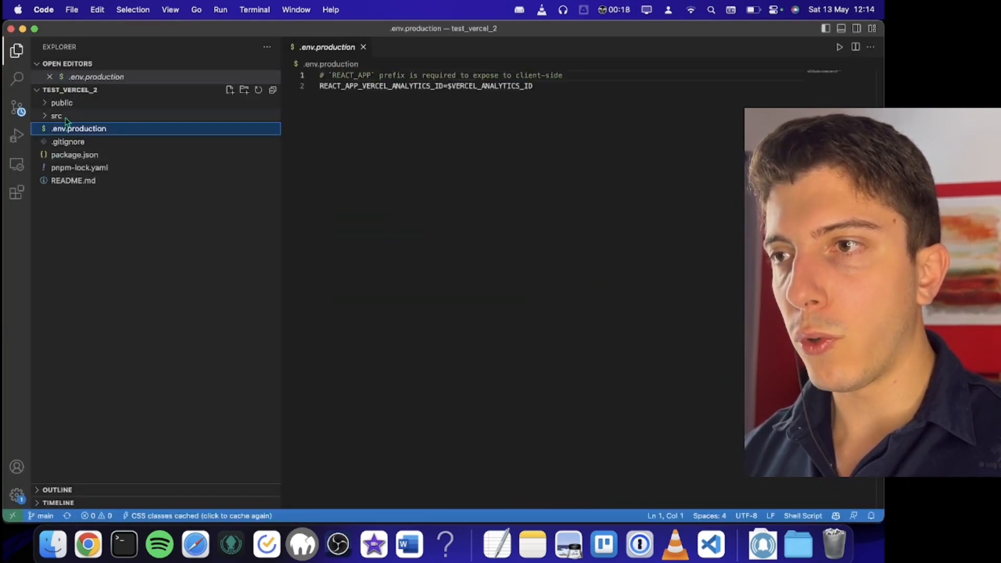
click(73, 116)
click(67, 142)
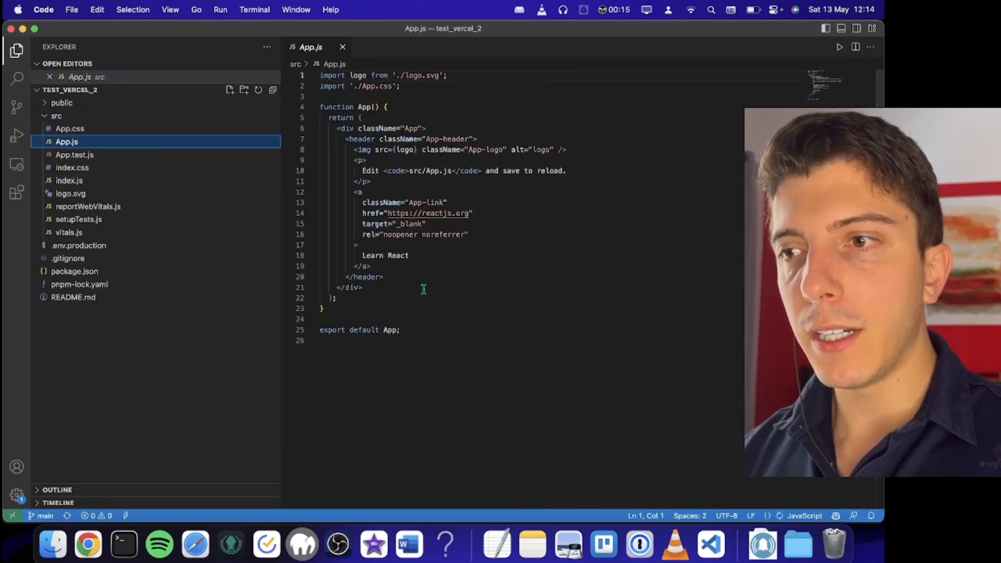
drag(363, 256, 407, 255)
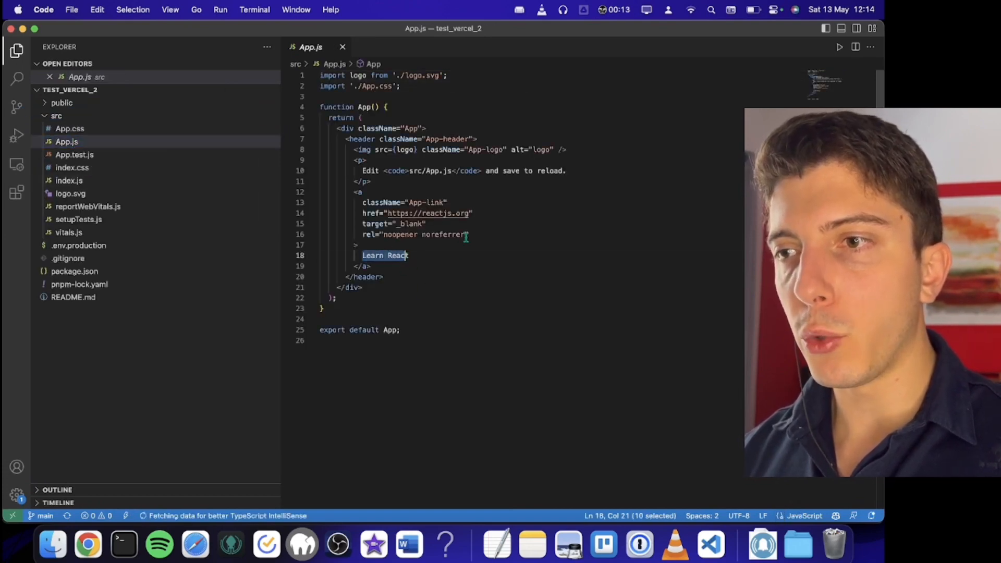
drag(364, 170, 580, 170)
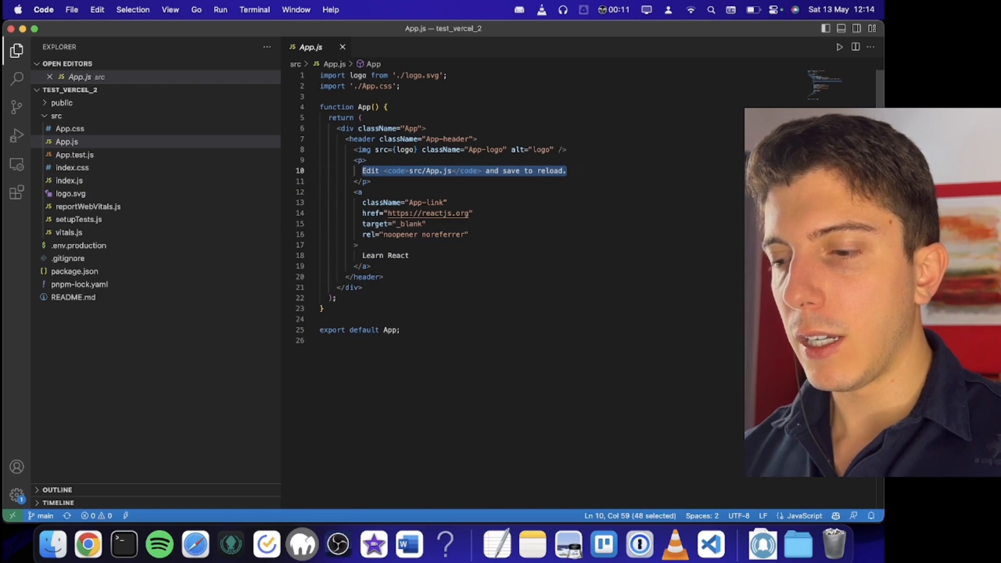
text(Hello my fellow)
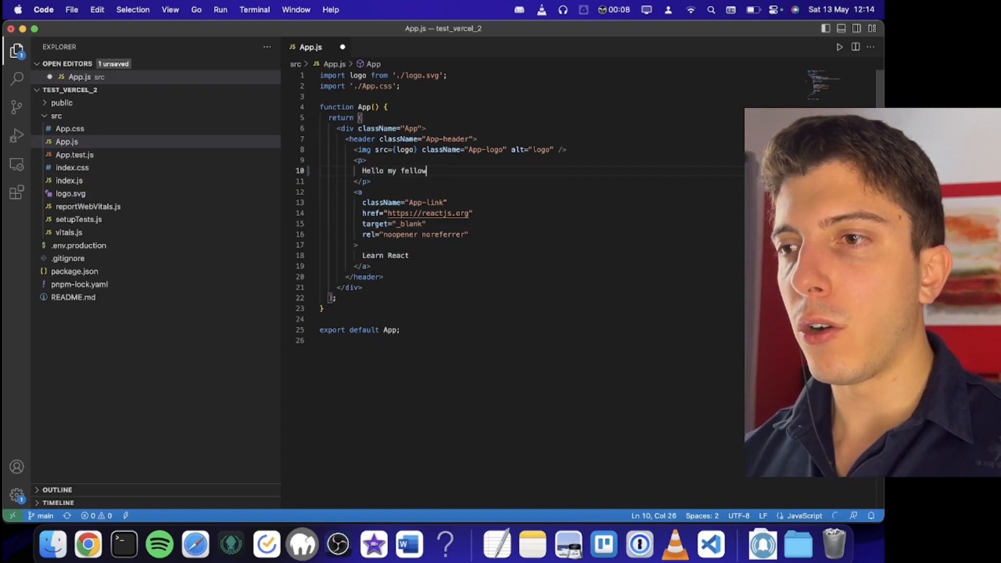
text( viewers.)
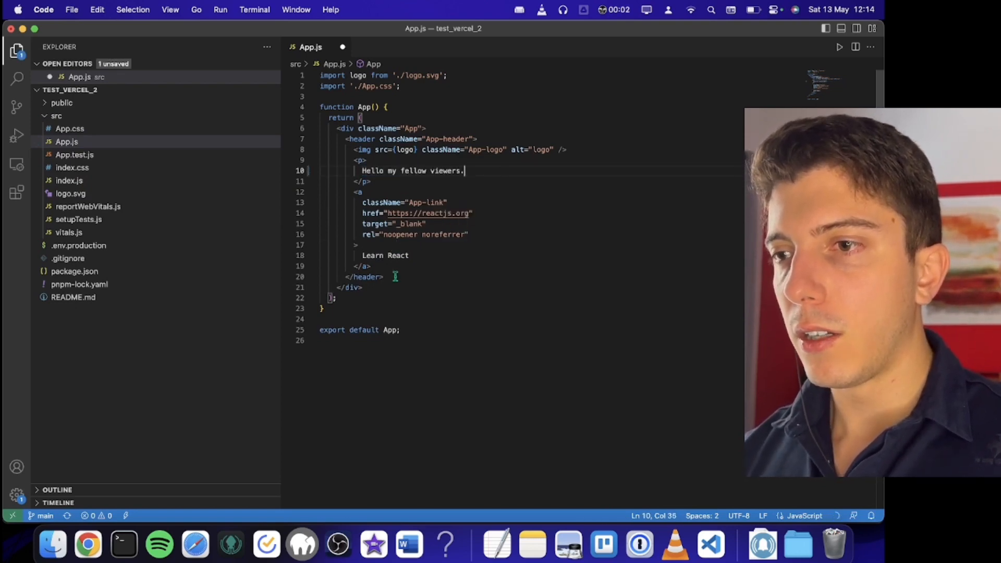
- Change the App-link's text to "Subscribe" and its href to the YouTube channel's URL, copied from the channel page in Chrome
drag(362, 255, 409, 256)
text(Subscri)
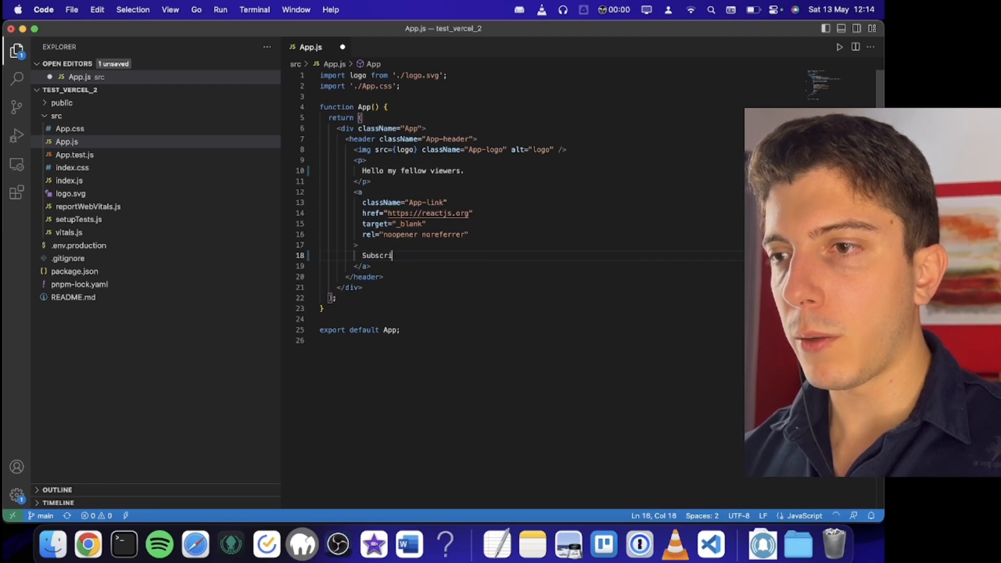
click(88, 544)
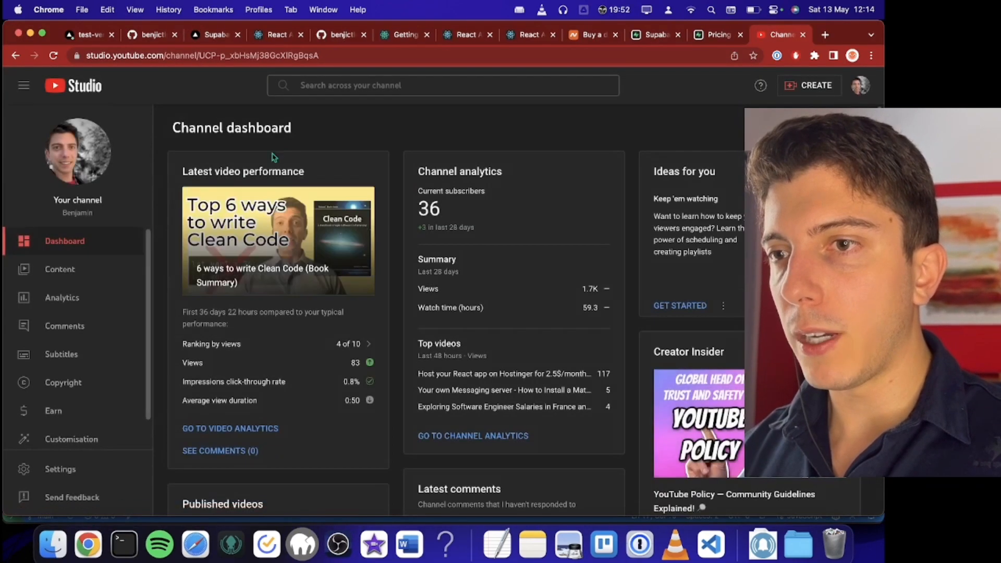
click(64, 241)
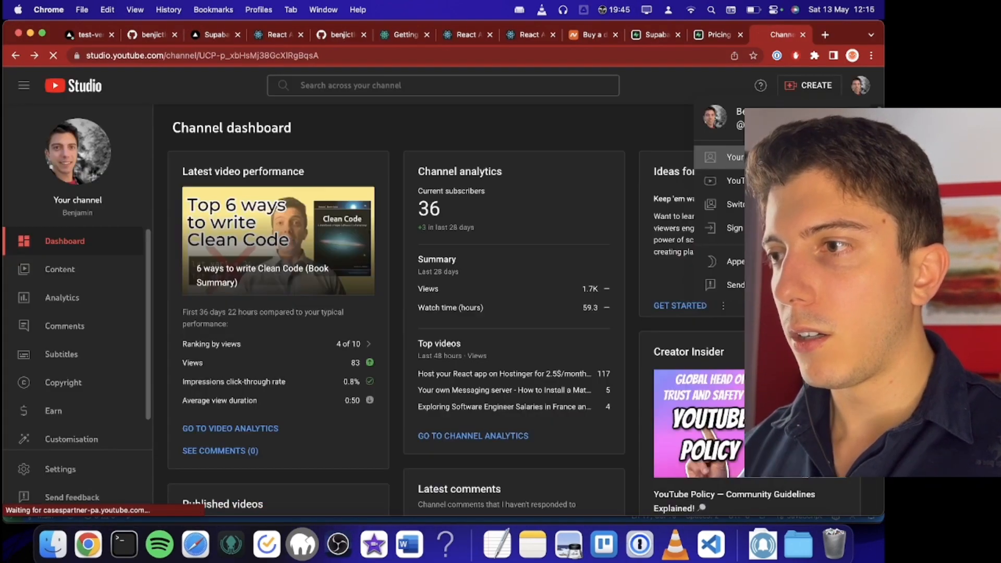
click(735, 157)
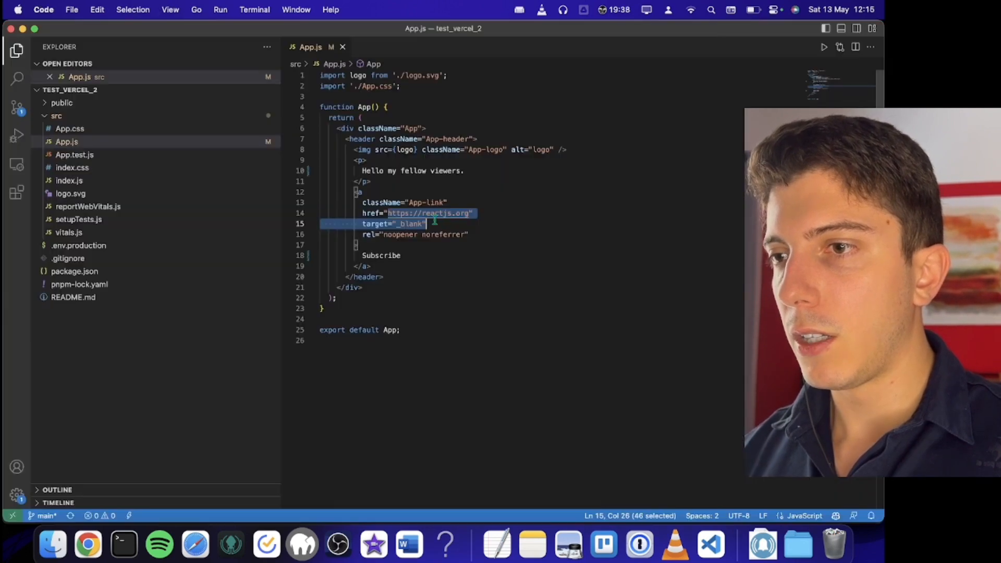
drag(467, 226, 471, 213)
text(https://www.youtube.com/channel/UCP-p_xbHsMj38GcXlRgBqsA)
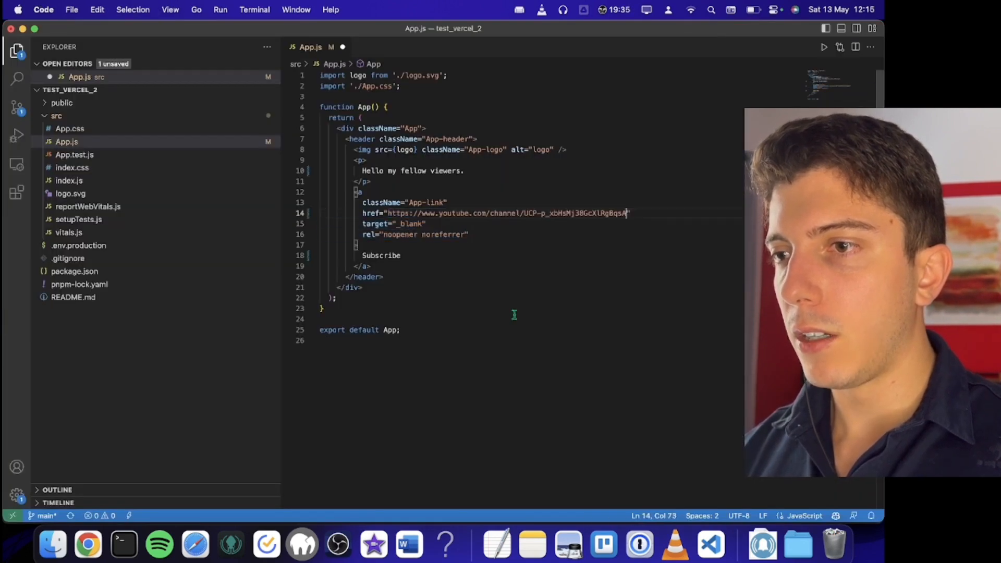
- Review the working-tree changes of App.js in source control and stage the file
click(17, 108)
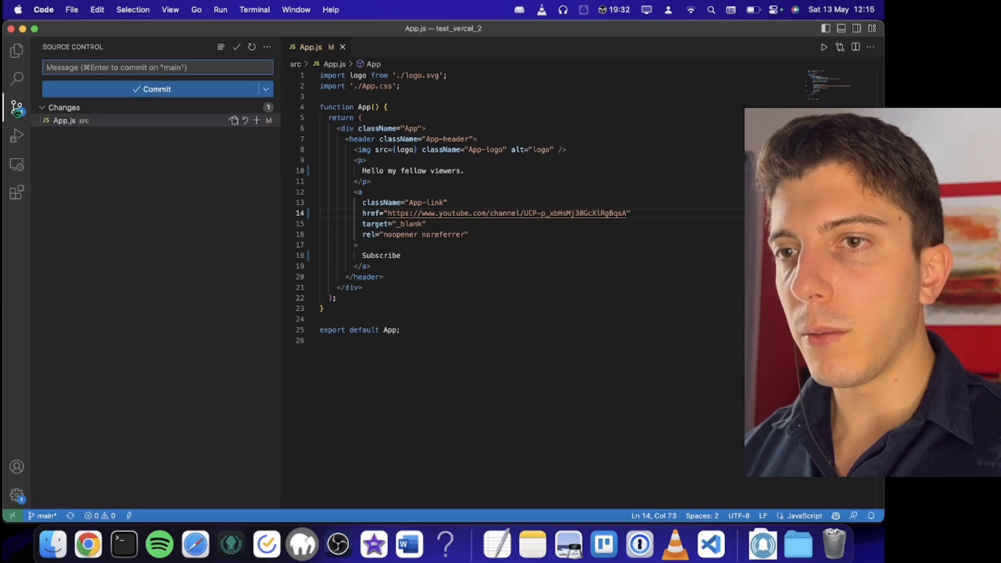
click(196, 125)
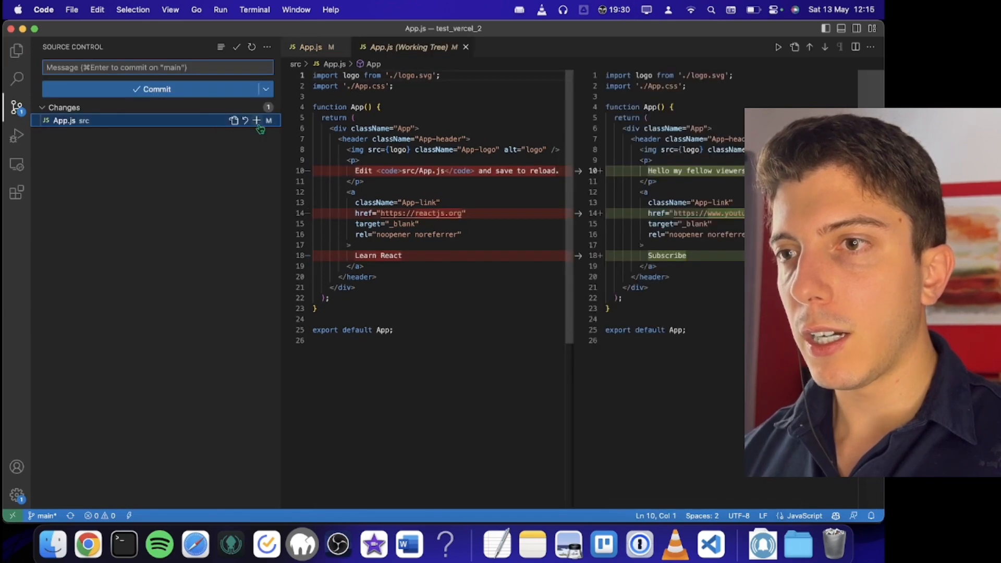
click(257, 120)
- Commit the staged App.js with the message "new url main page" and sync the commit with origin/main
click(188, 67)
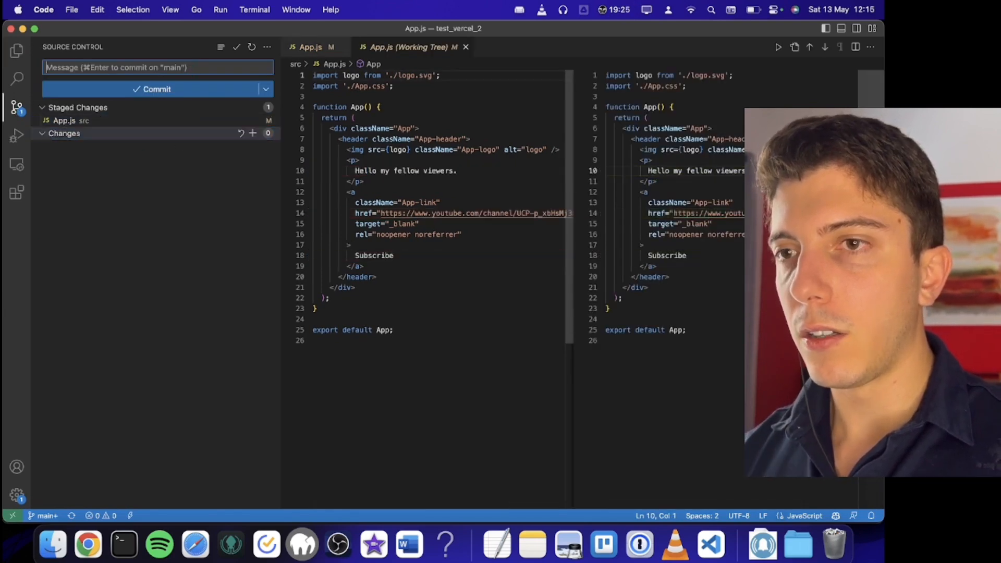
text(new url)
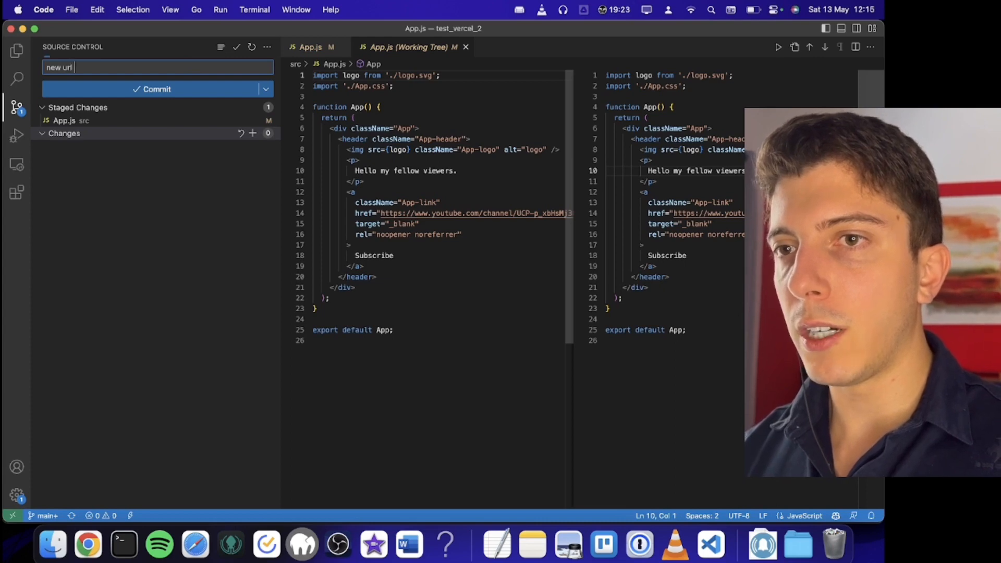
text( main p)
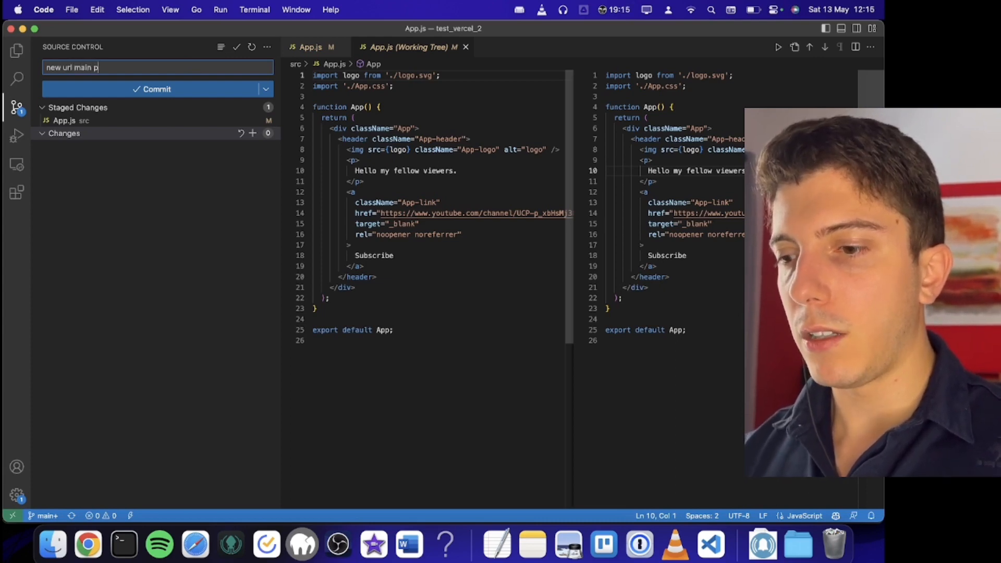
text(age)
key(super+Return)
click(168, 91)
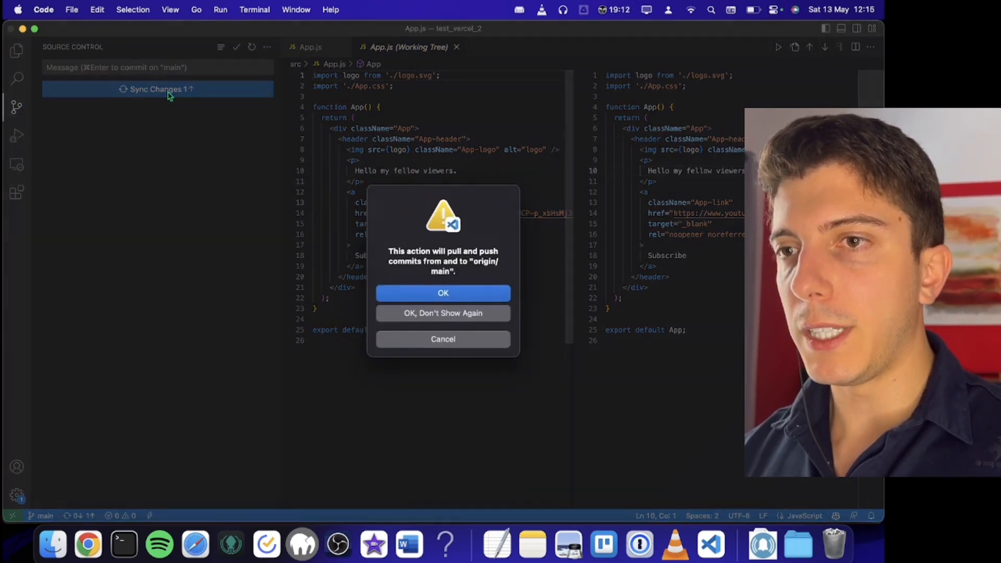
click(412, 294)
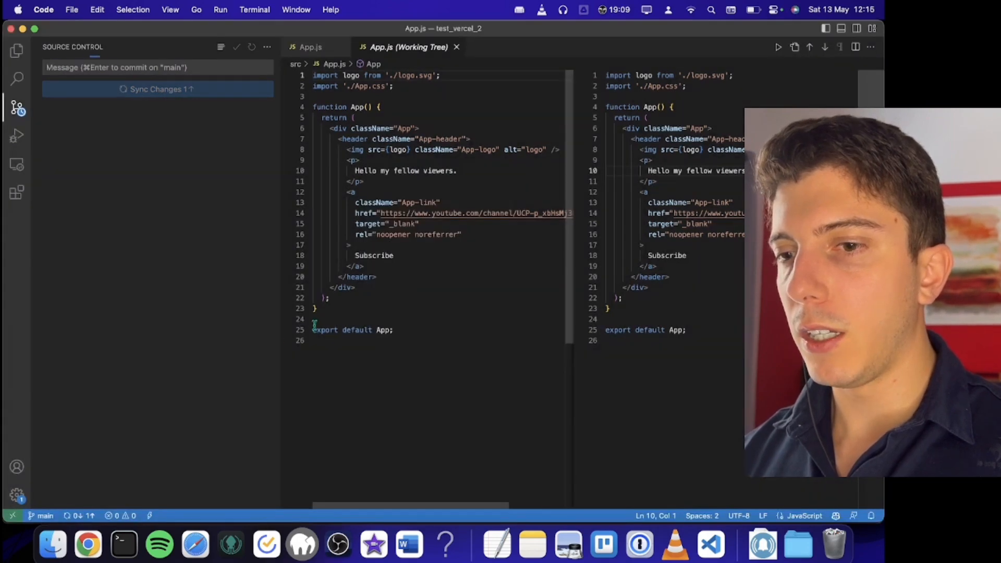
- Switch to Chrome, open the deployed site from the Vercel deployment page and reload it to check for the new content
click(88, 544)
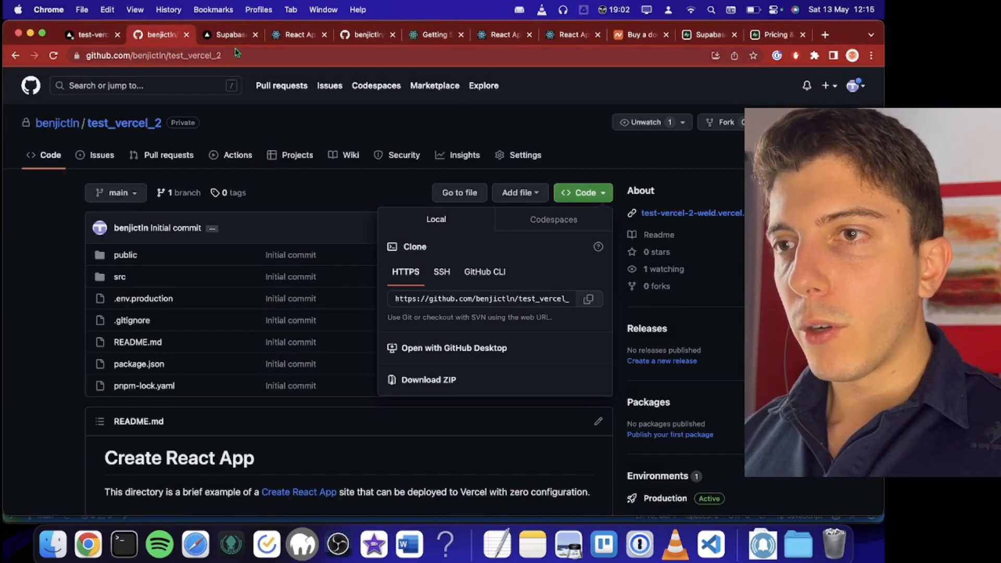
click(86, 40)
click(230, 35)
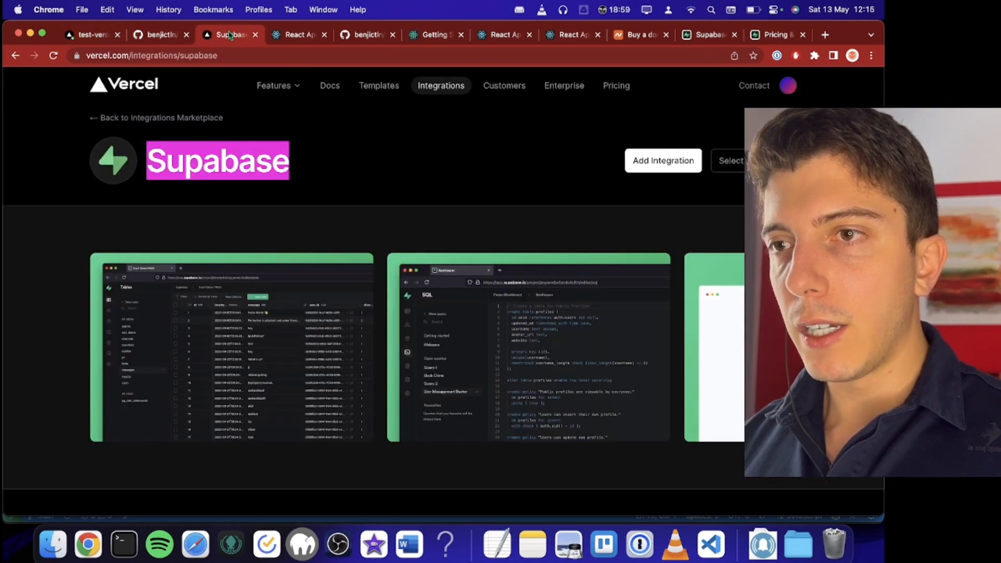
click(113, 40)
click(210, 189)
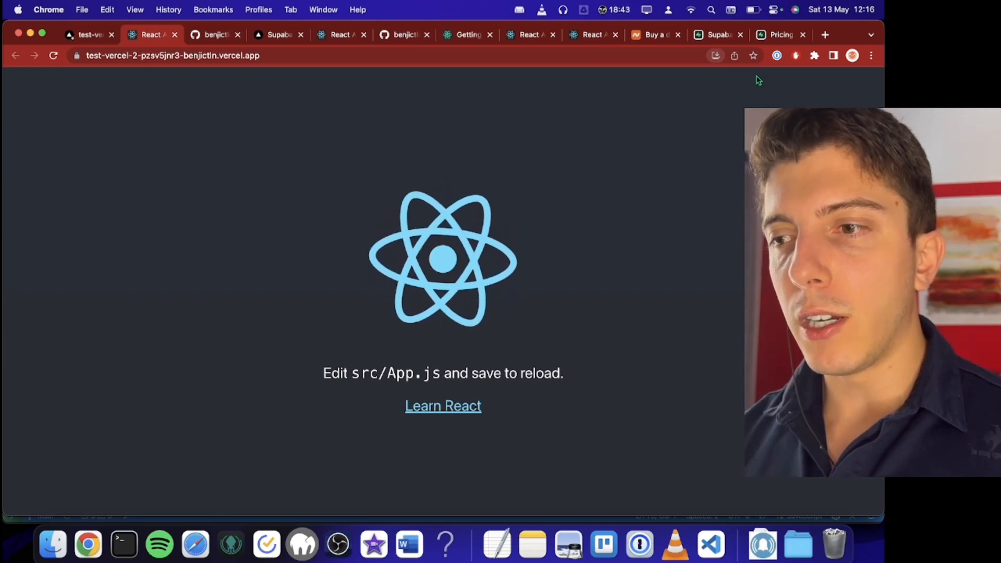
click(54, 56)
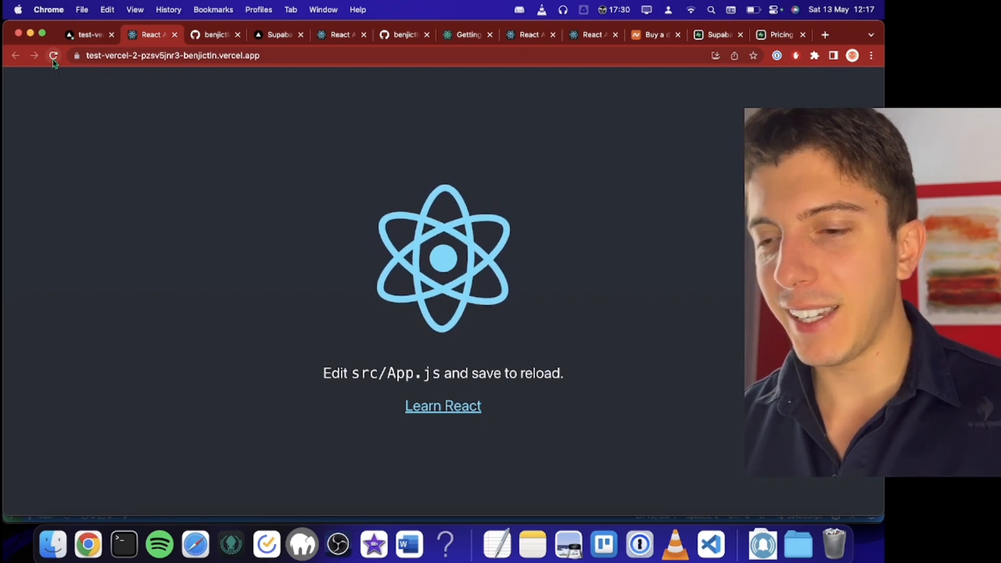
click(53, 57)
- Return to the Vercel deployment, open its details in a new tab, and view the commit history of the GitHub main branch
key(ctrl+shift+Tab)
super+click(63, 86)
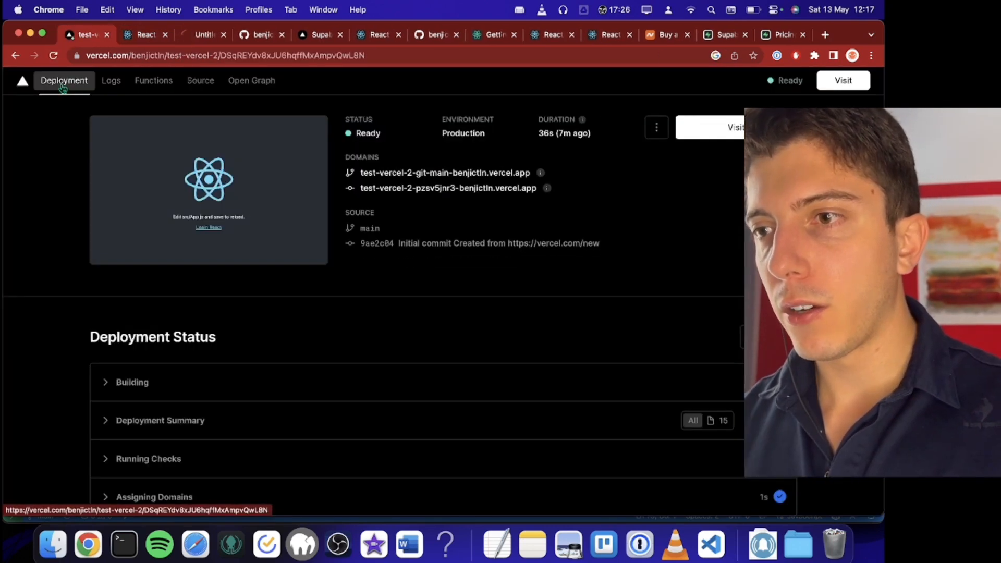
click(197, 35)
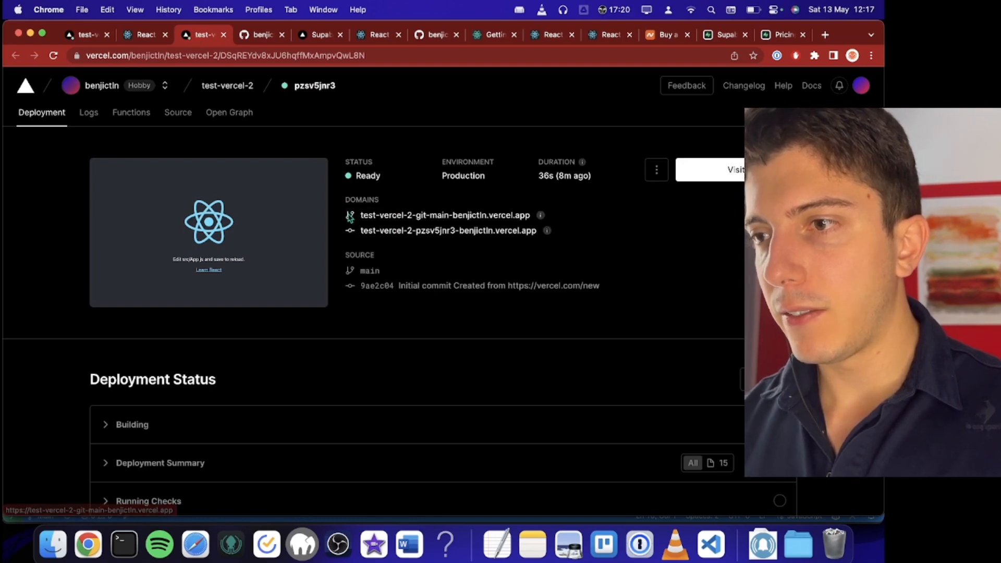
click(401, 215)
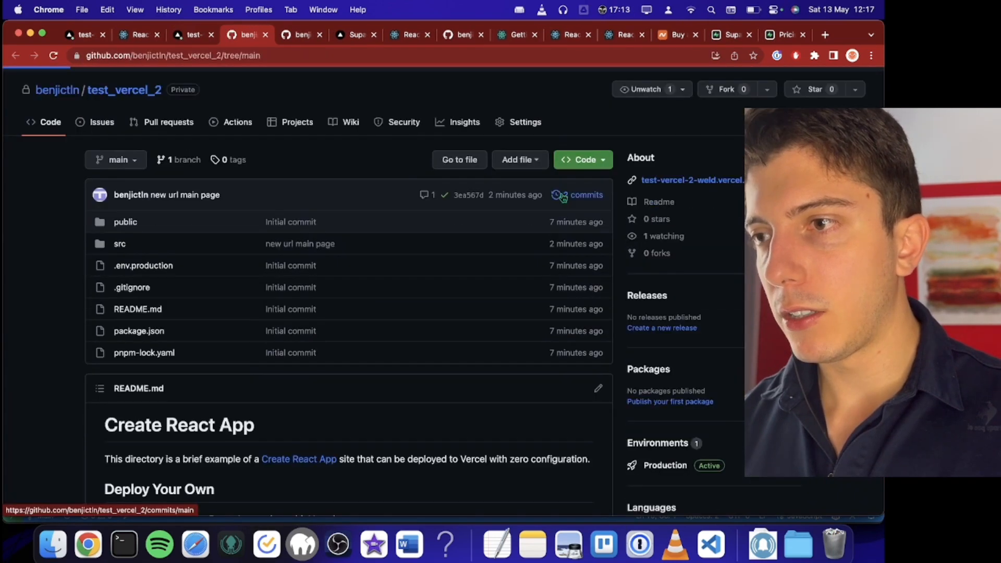
click(561, 198)
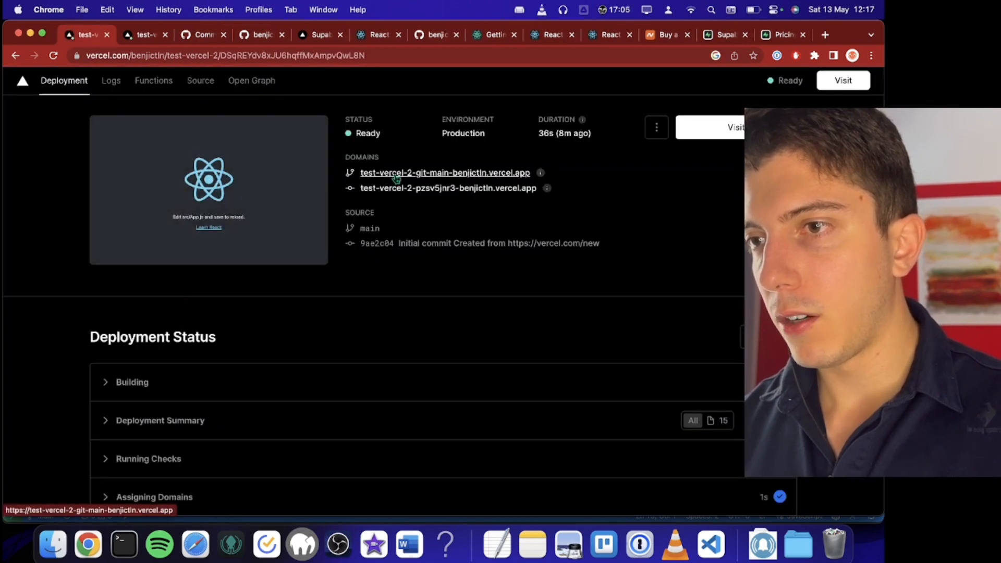
- Open the deployment's git-main and pzsv5jnr3 domains in separate tabs, compare the pages, and close the surplus tab
click(404, 174)
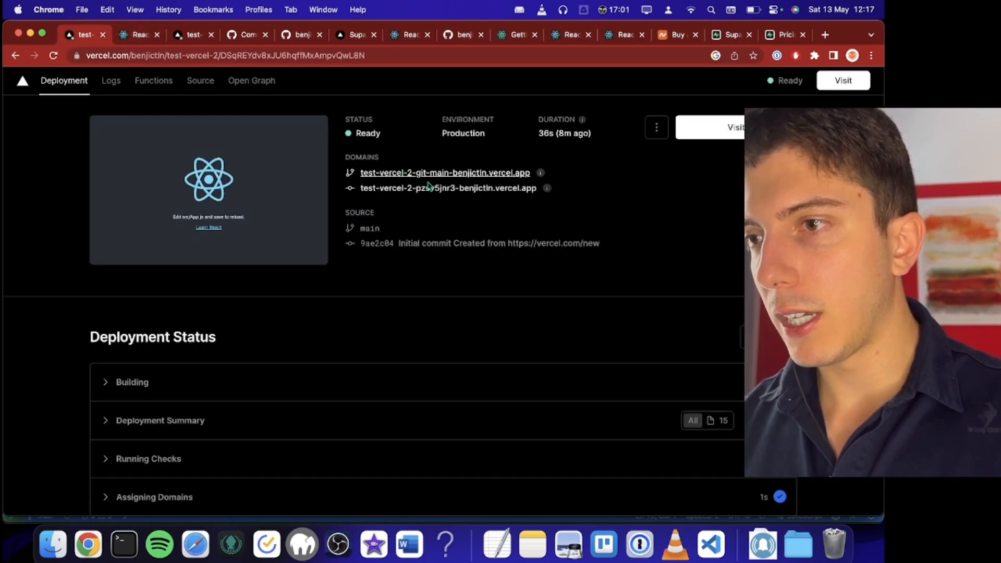
mouse_move(548, 189)
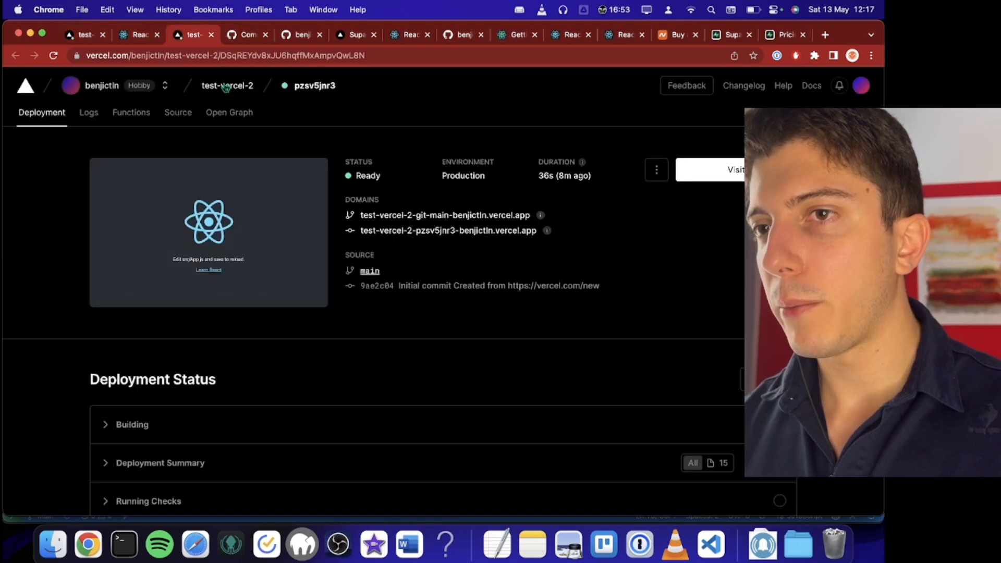
scroll(485, 115, down, 2)
super+click(500, 189)
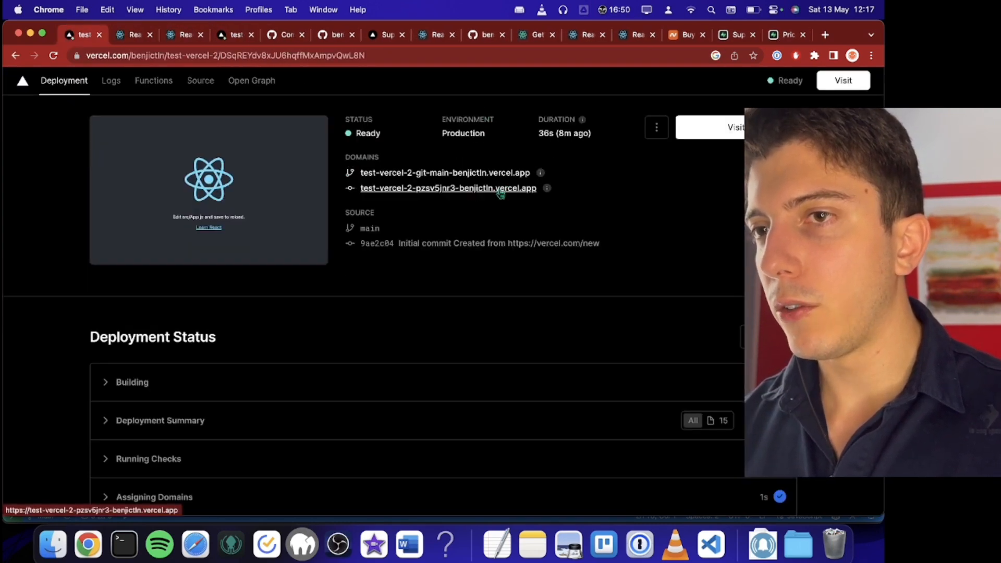
super+click(490, 180)
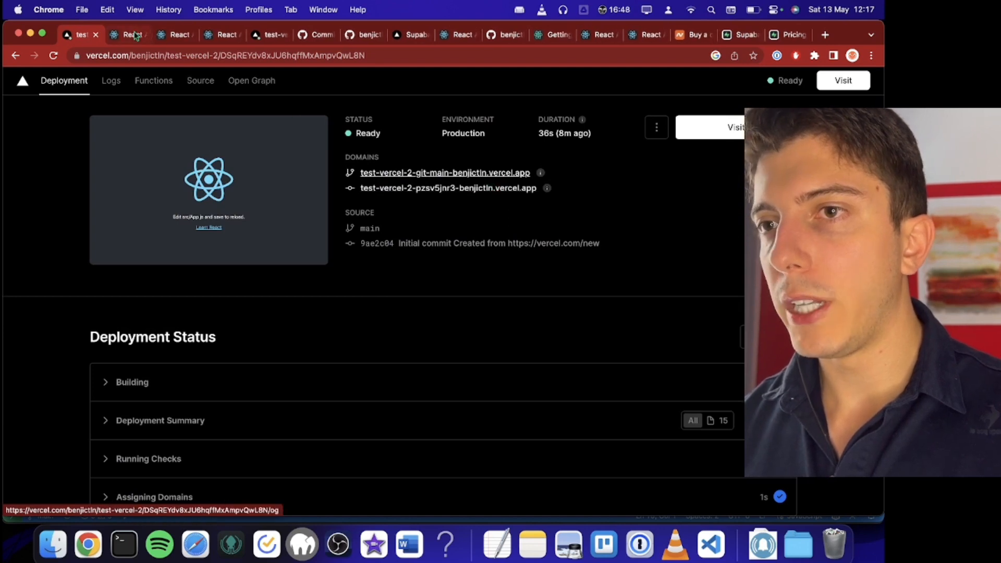
click(174, 36)
click(125, 36)
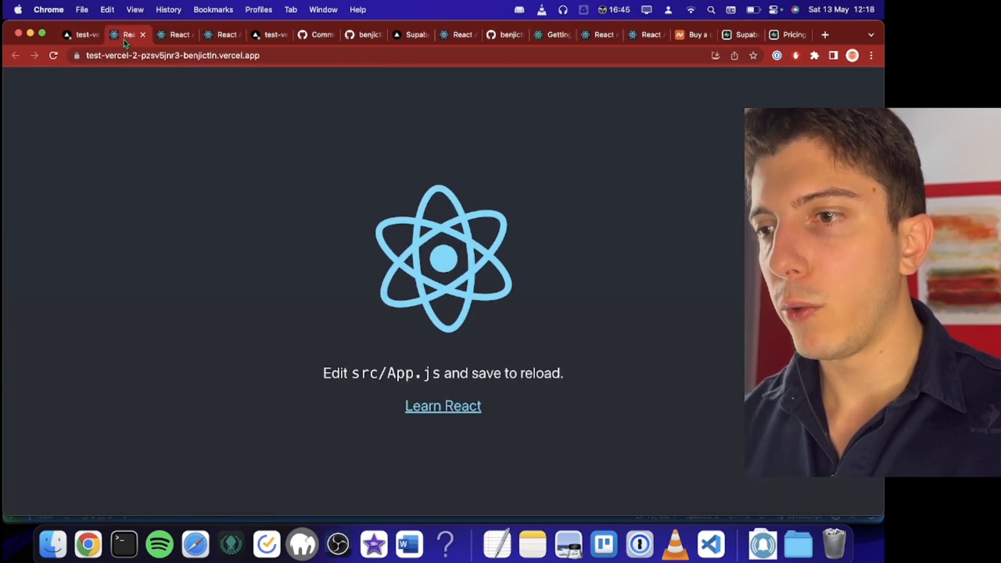
super+click(434, 231)
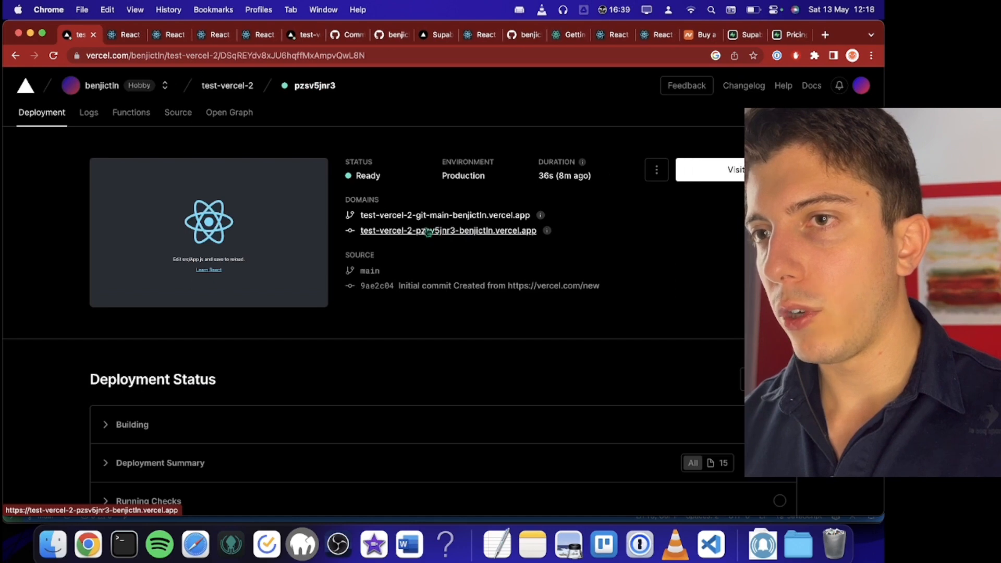
click(129, 35)
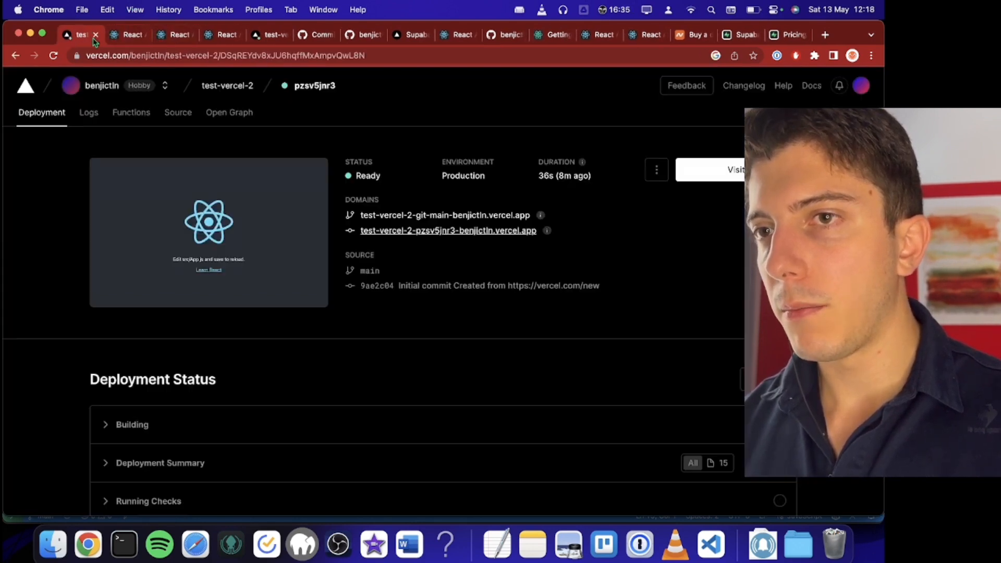
click(143, 35)
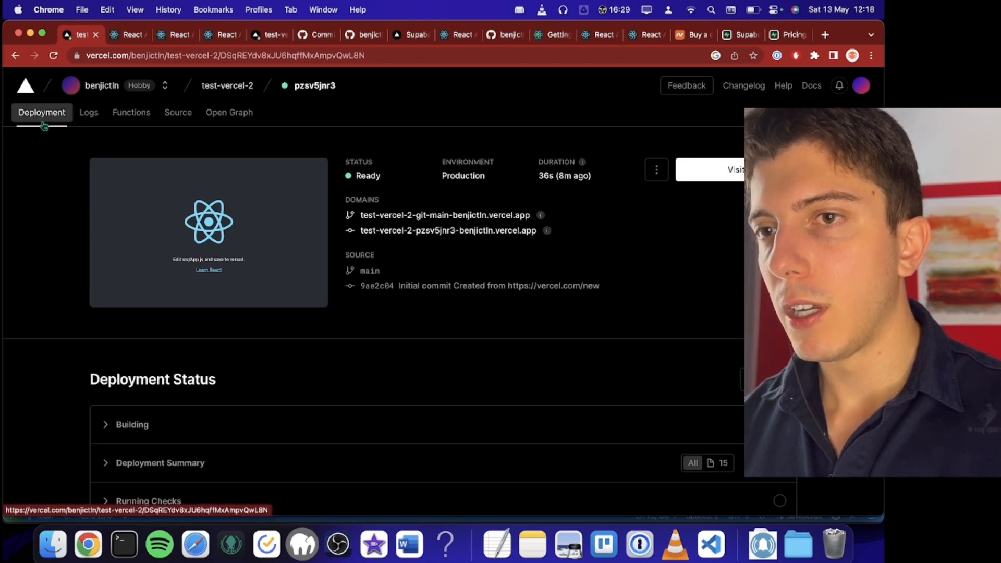
- Open the test-vercel-2 project overview, visit the current production deployment's own URL, and inspect its address
click(36, 82)
click(145, 239)
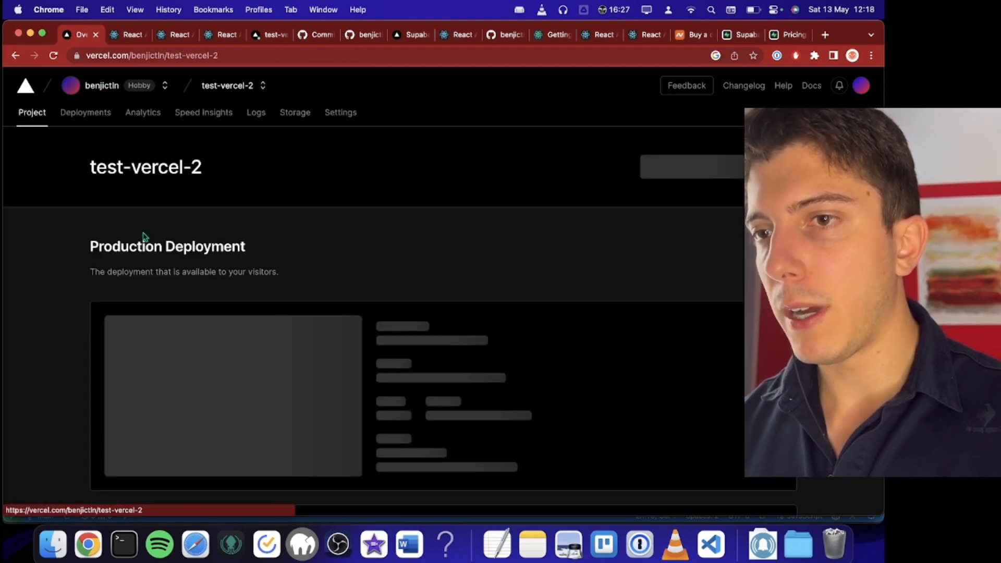
scroll(400, 310, down, 2)
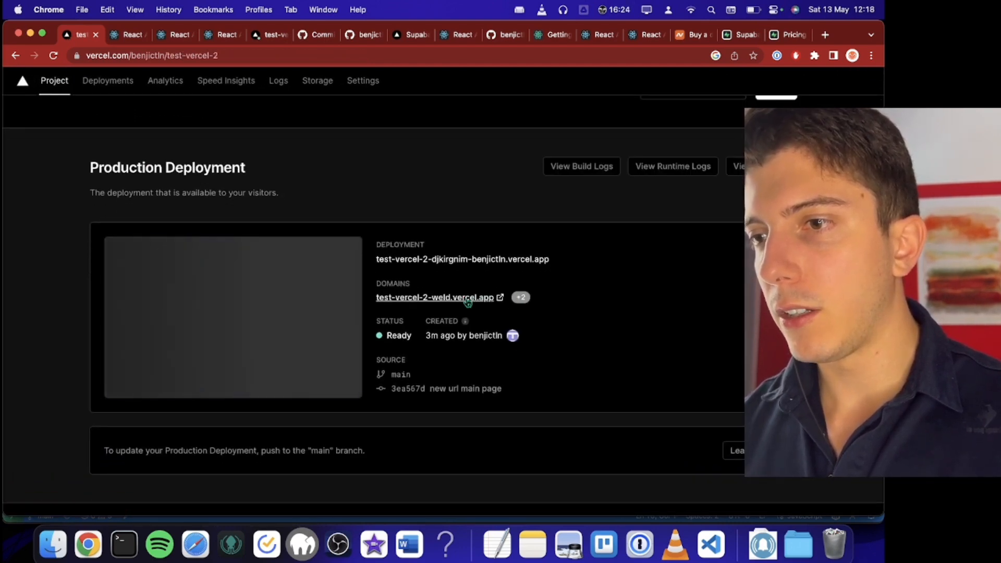
click(476, 258)
click(477, 252)
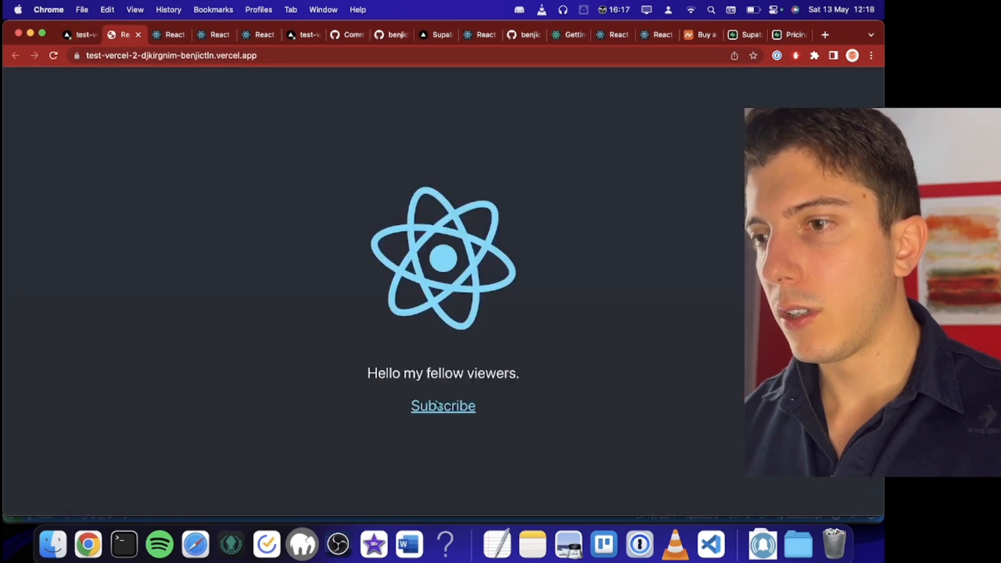
click(177, 59)
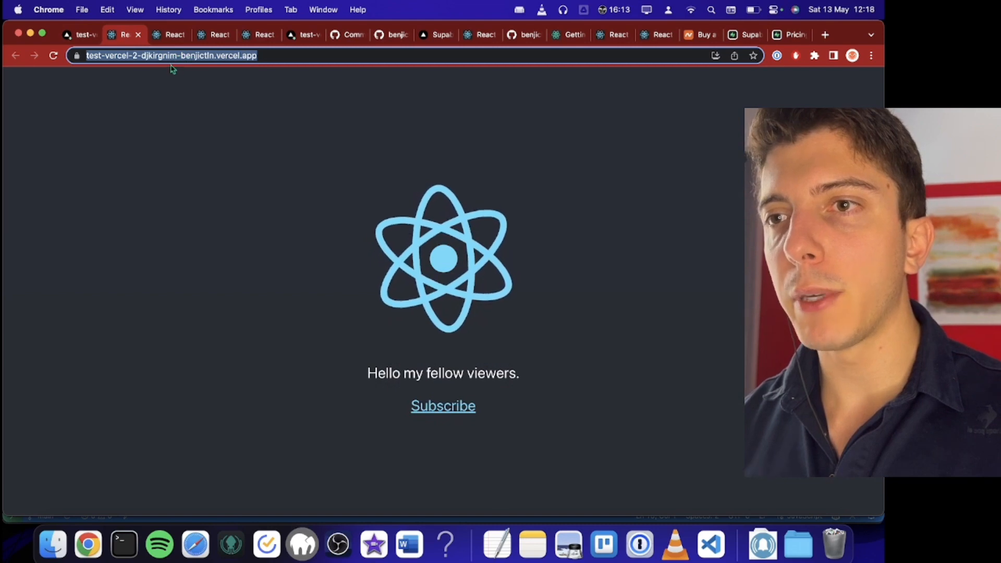
click(178, 59)
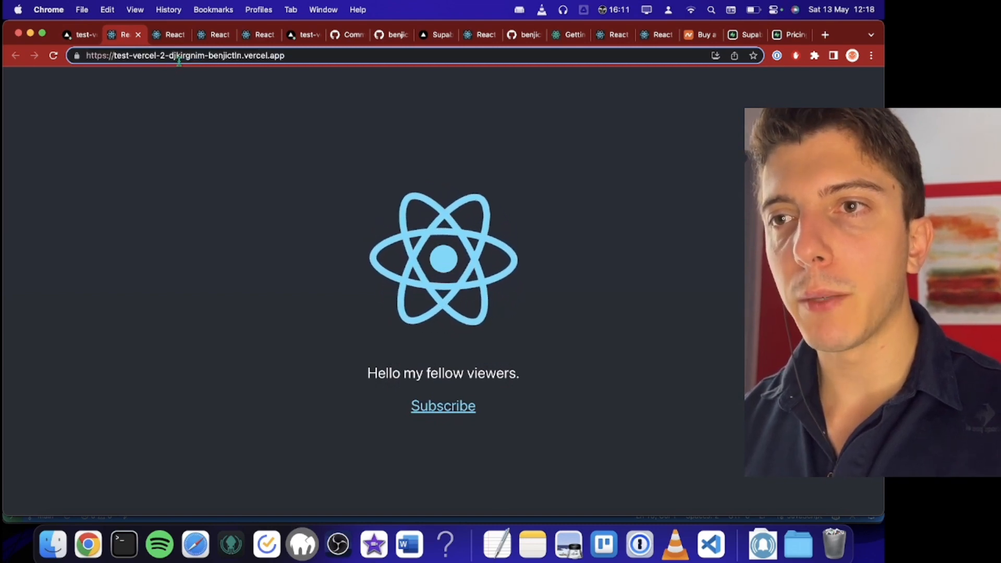
- Compare the page content and addresses of the pzsv5jnr3, djkirgnim and git-main deployments across their open tabs
click(166, 36)
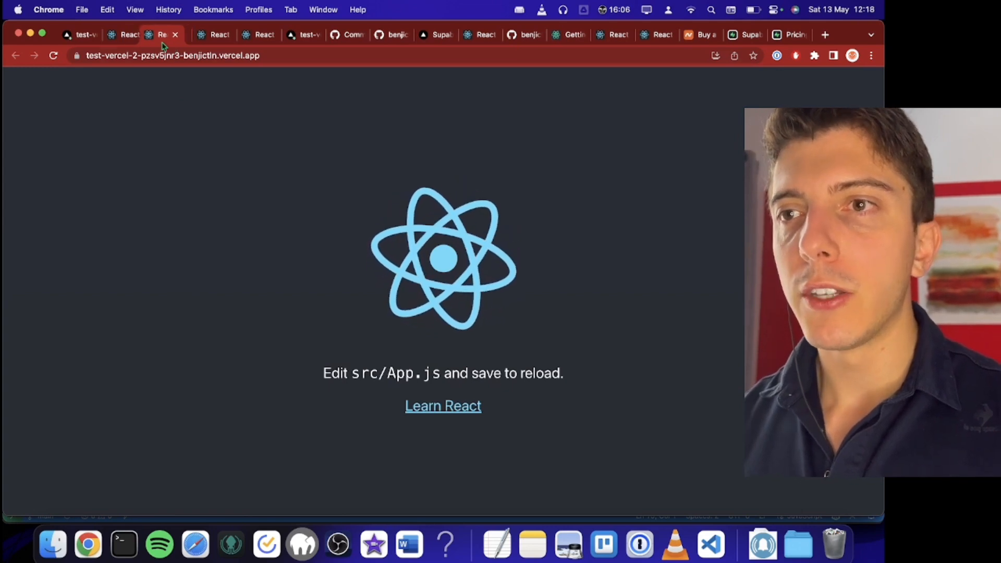
click(122, 36)
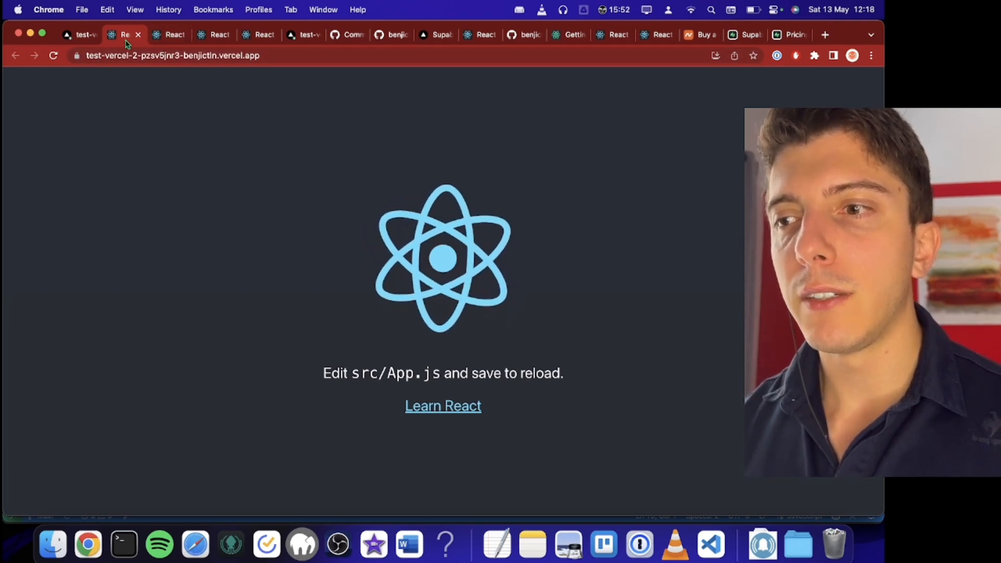
click(159, 36)
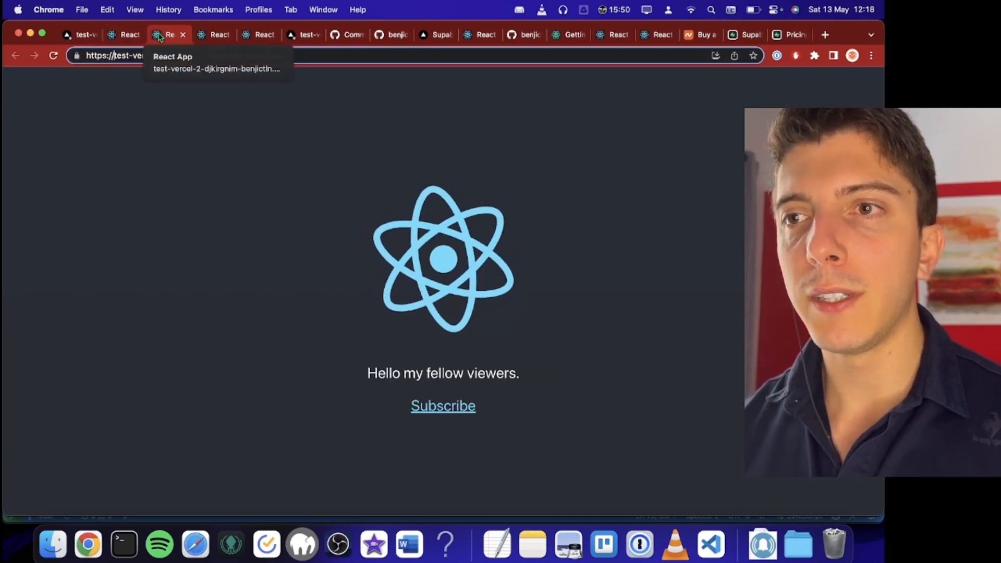
click(214, 38)
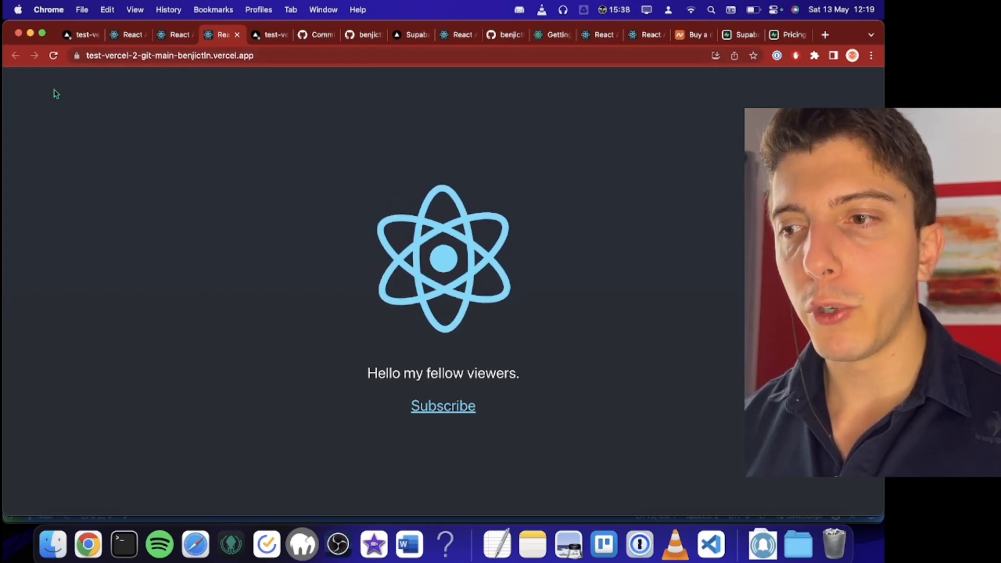
key(ctrl+Right)
key(ctrl+Left)
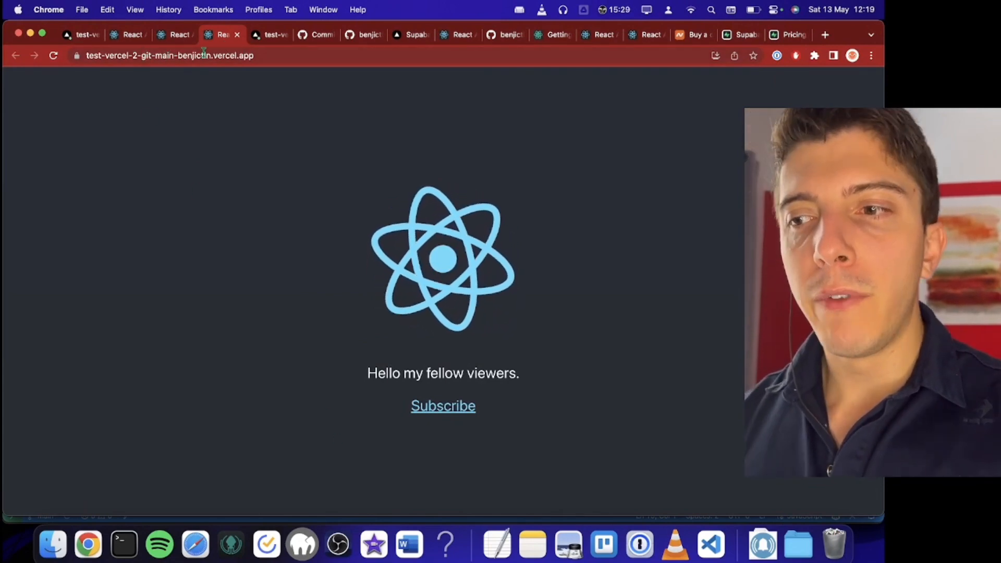
click(125, 34)
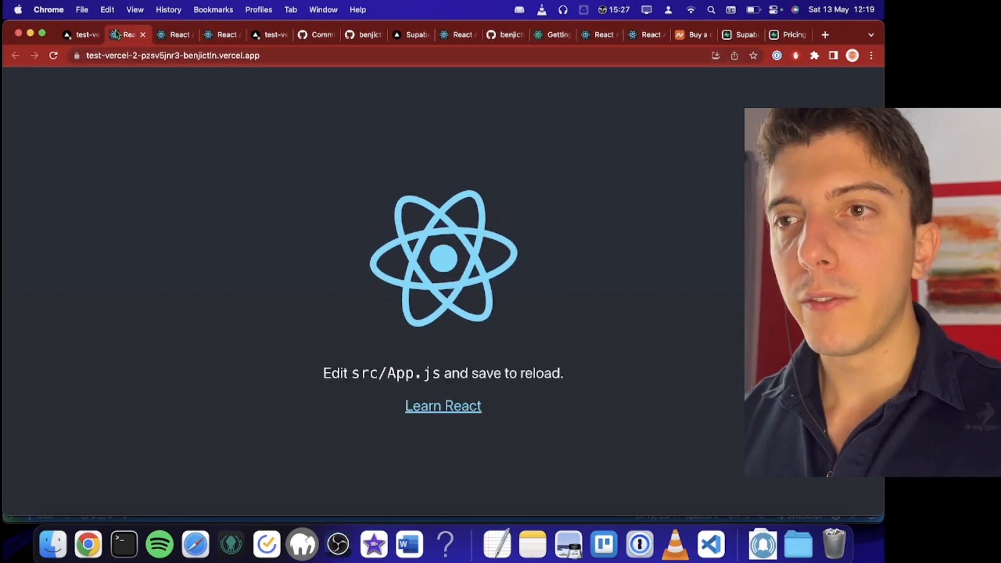
click(163, 35)
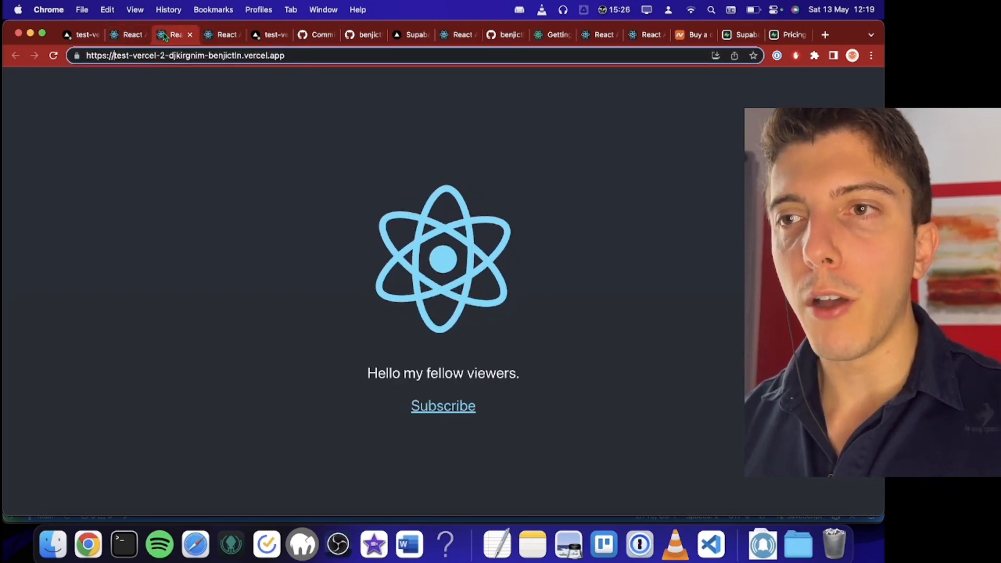
- Switch to Visual Studio Code, append "Welcome here!" to the "Hello my fellow viewers." paragraph in App.js, and save the file
click(220, 38)
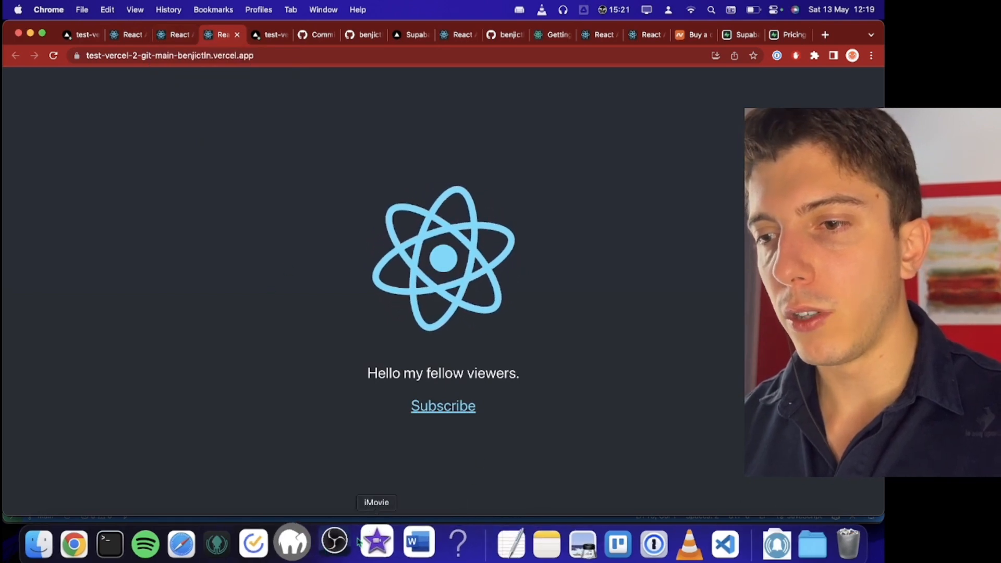
click(725, 544)
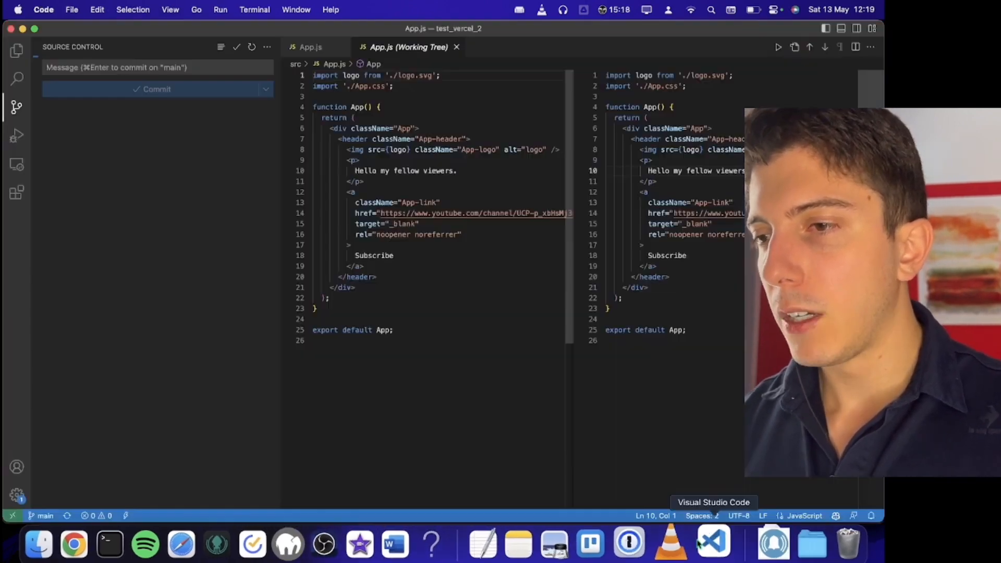
click(455, 173)
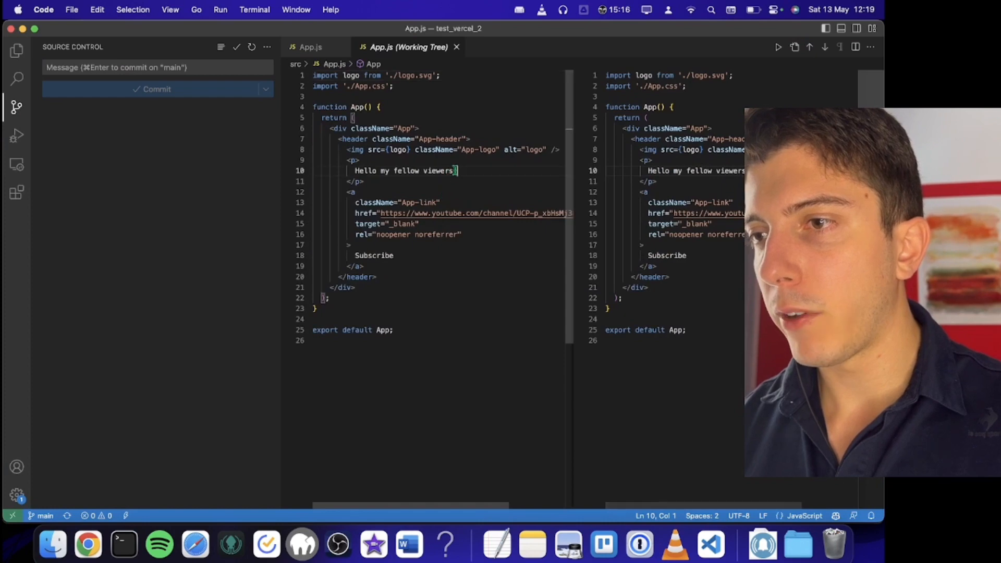
key(BackSpace)
key(BackSpace)
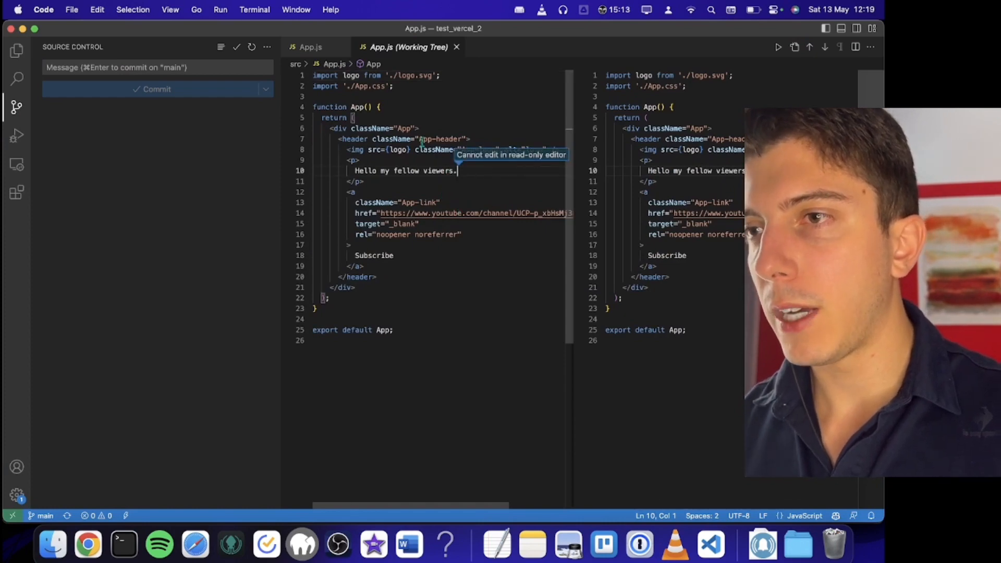
key(ctrl+Tab)
text(Weo)
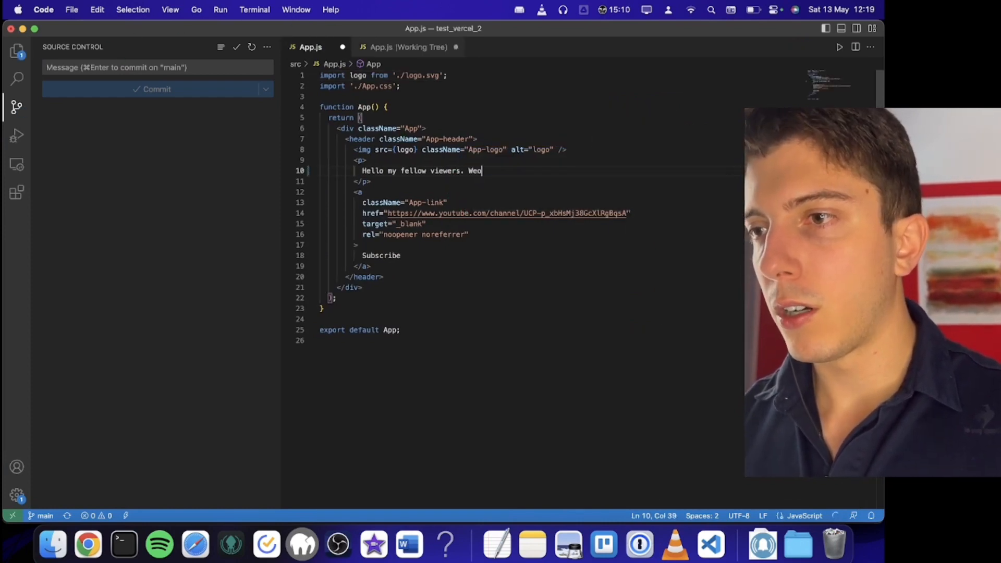
key(BackSpace)
text(lcome here!)
key(cmd+s)
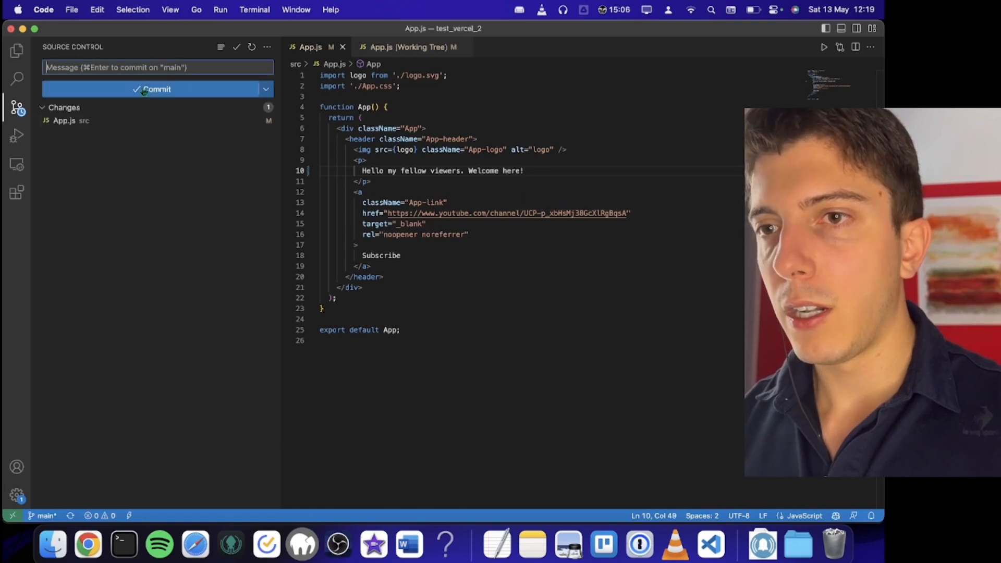
- Stage App.js, close its surplus diff views, and commit the change to the main branch
click(256, 120)
click(201, 89)
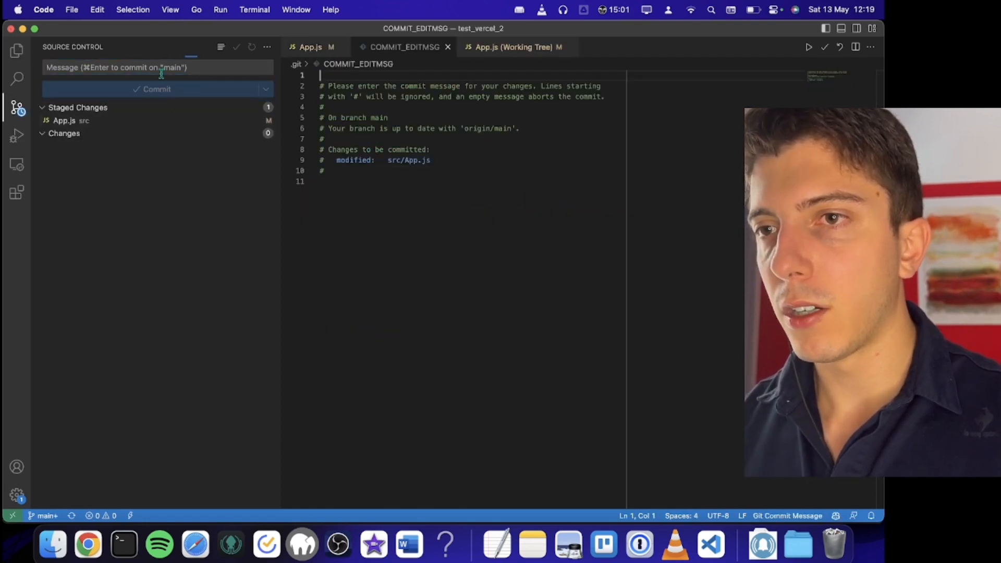
click(151, 121)
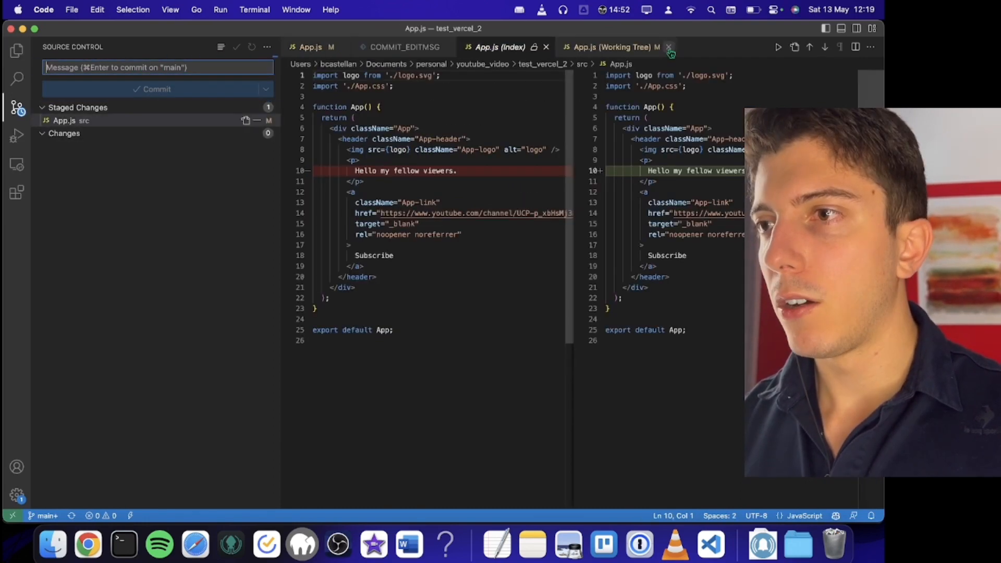
click(551, 48)
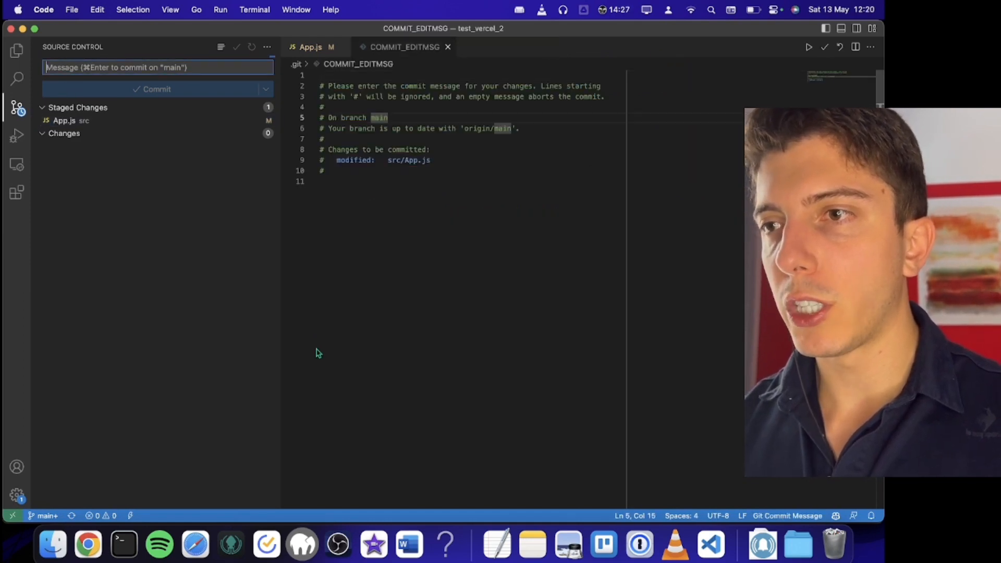
click(487, 182)
click(532, 171)
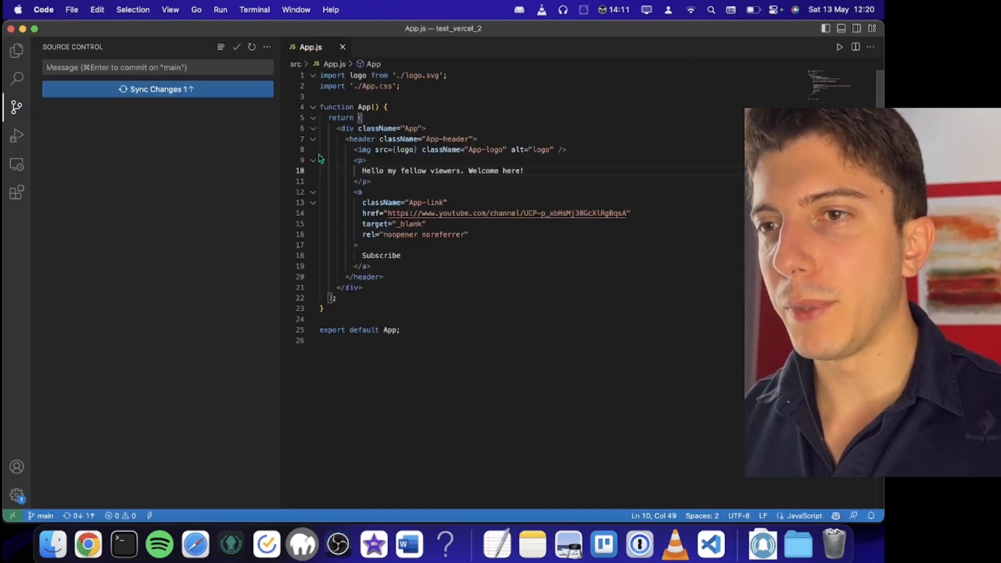
- Sync the new commit on main with the GitHub remote and return to Chrome
click(191, 90)
click(443, 293)
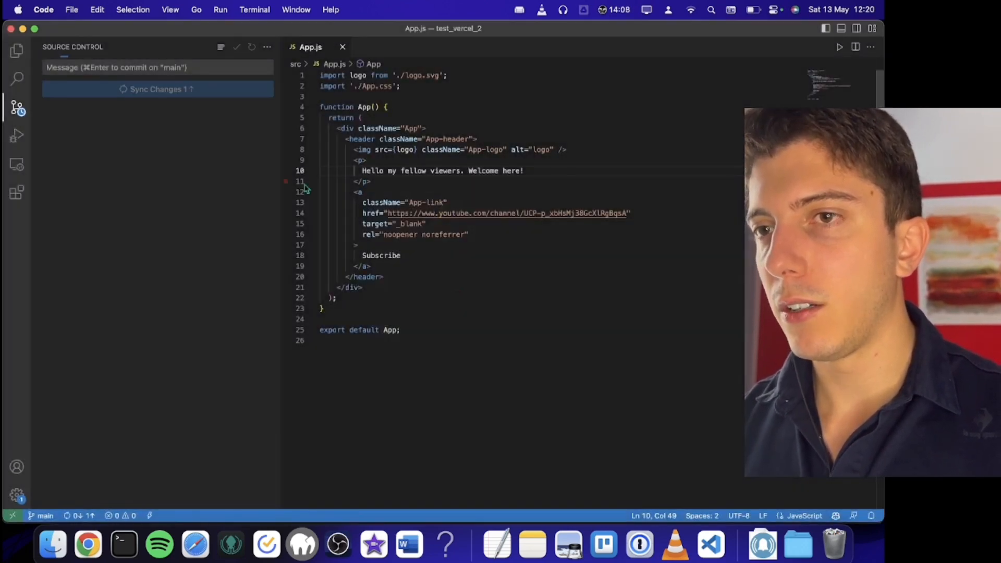
click(90, 70)
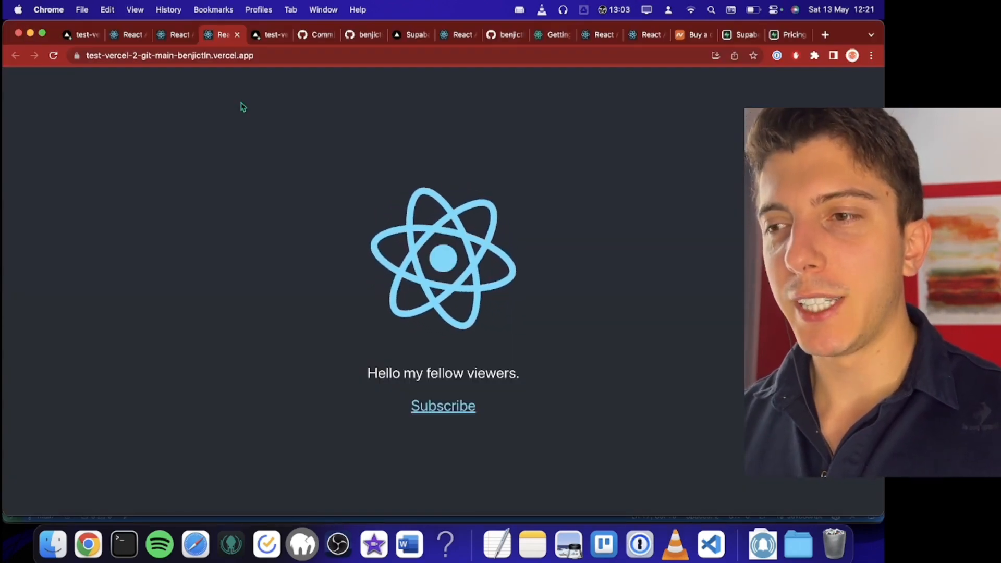
- View the pzsv5jnr3 deployment, then reload the djkirgnim deployment to check whether its greeting has changed
click(119, 41)
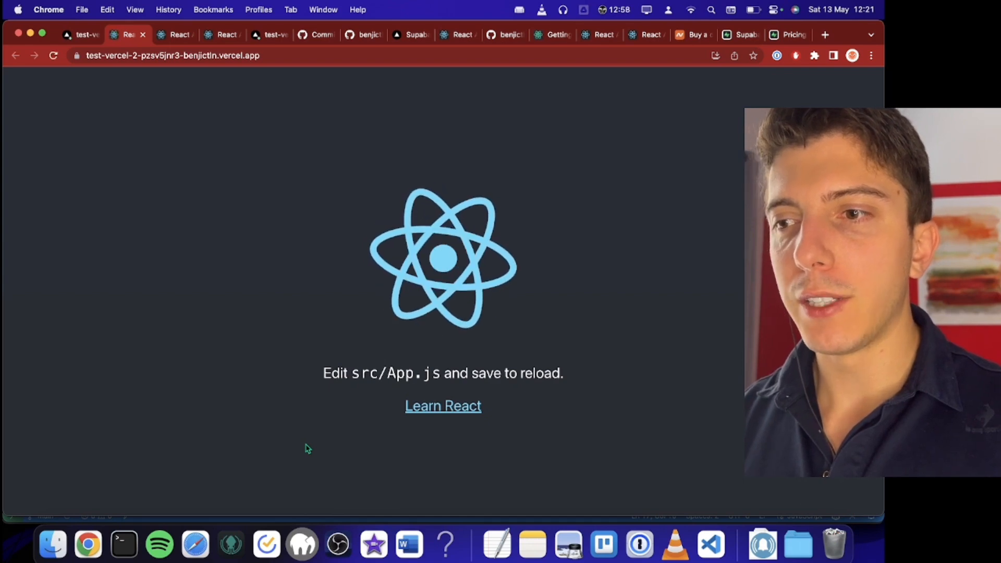
click(177, 37)
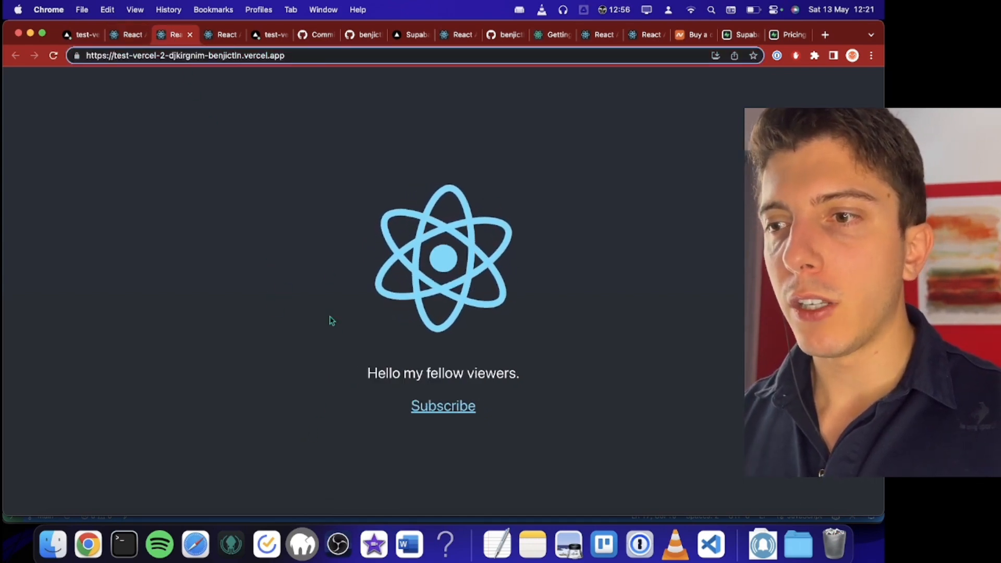
key(super+r)
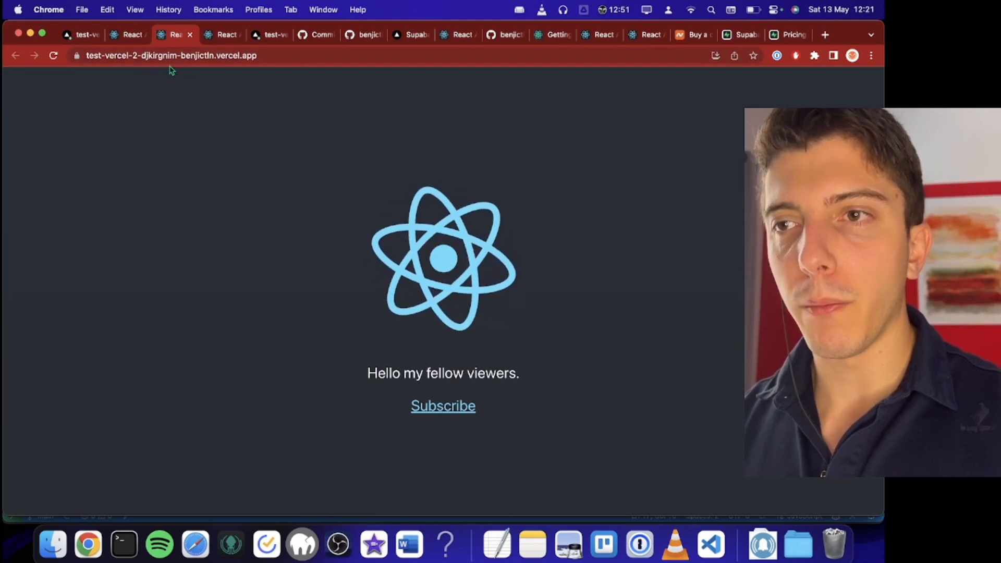
- Reload the git-main deployment to check its greeting, follow its Subscribe link, and close the linked channel tab
click(223, 35)
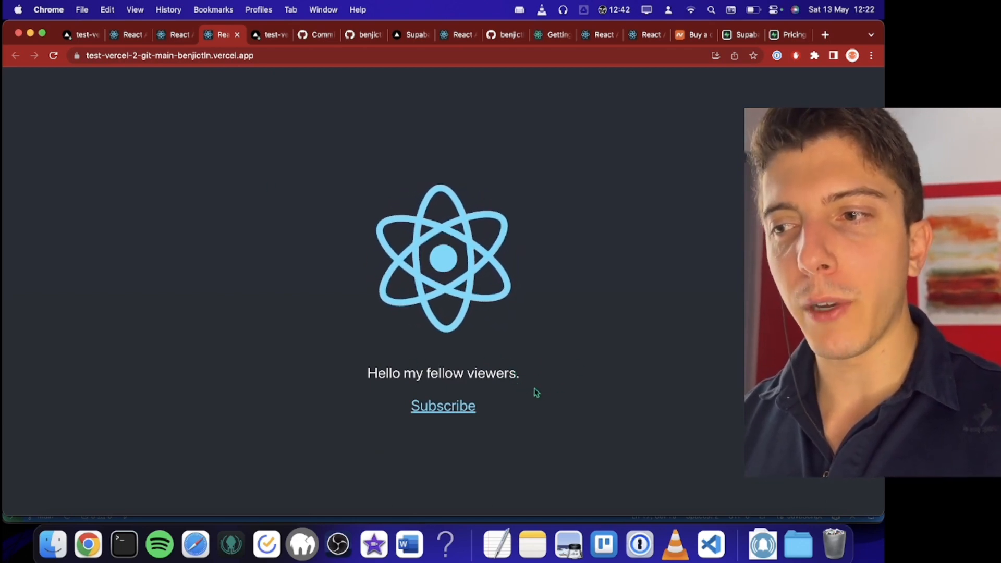
key(super+r)
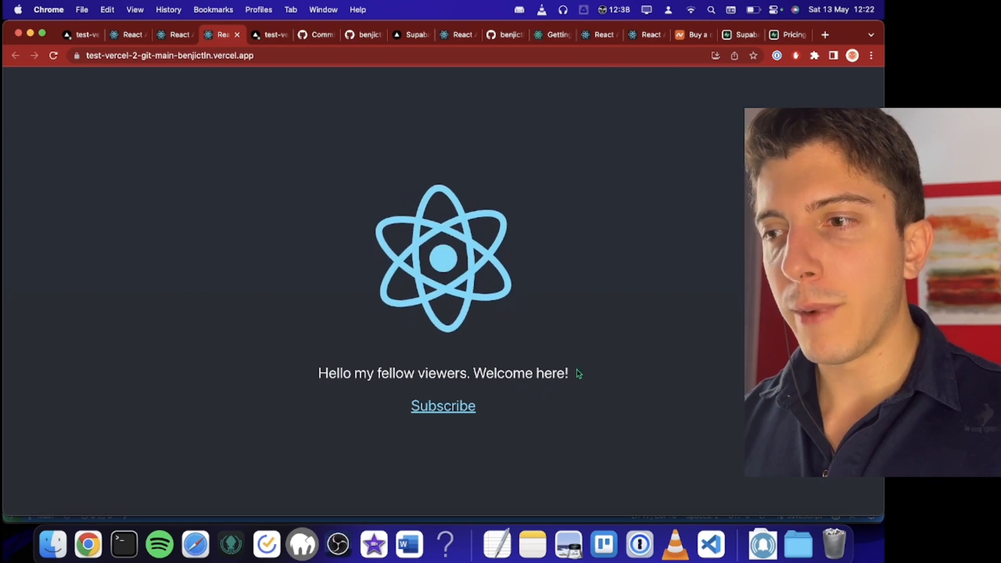
click(460, 408)
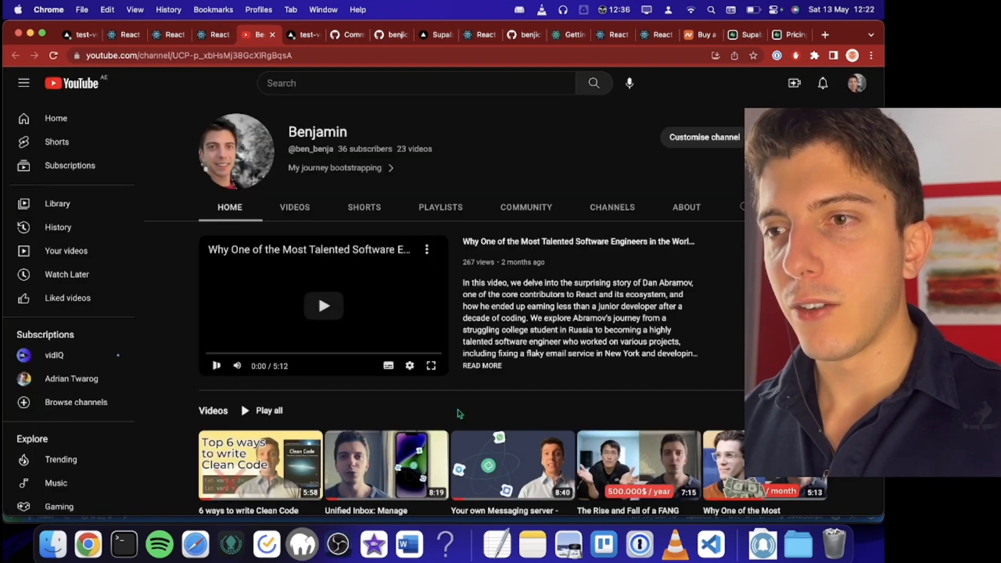
key(super+w)
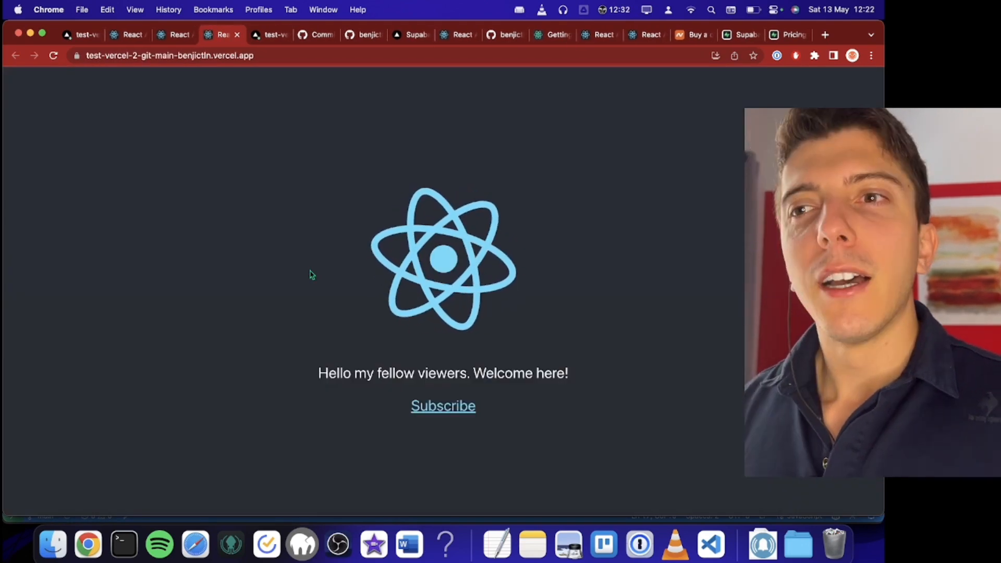